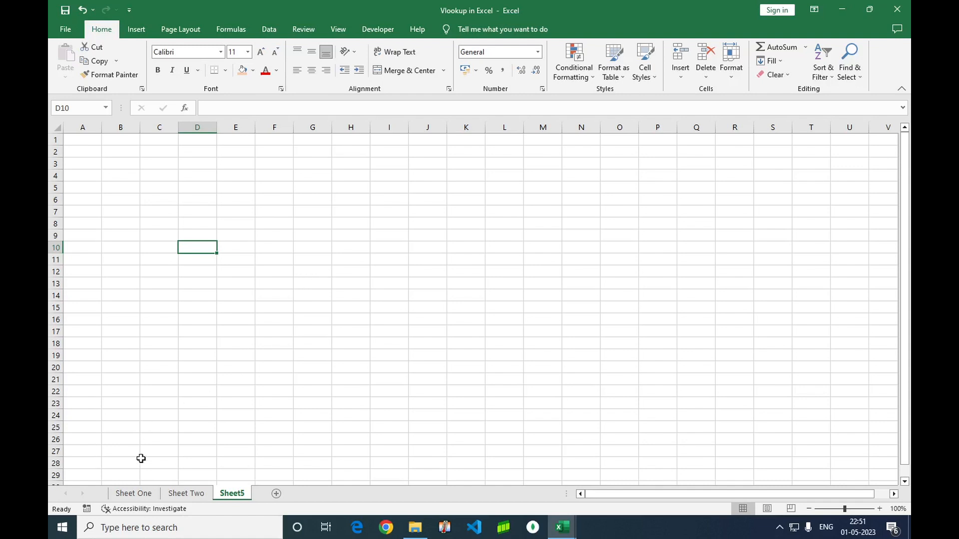
# - Examine the source and target marks tables on Sheet One and the source table on Sheet Two
pyautogui.click(134, 493)
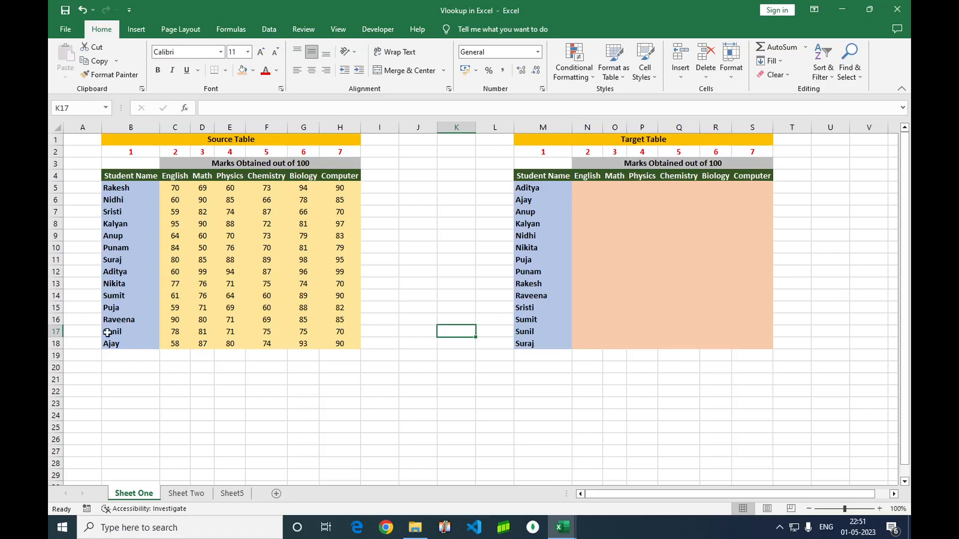
pyautogui.moveTo(111, 181); pyautogui.dragTo(328, 345)
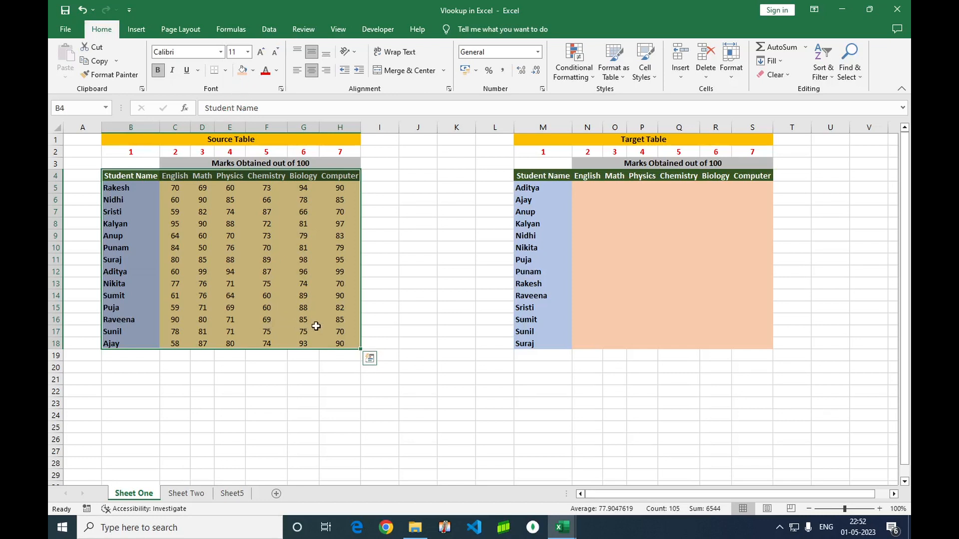
pyautogui.moveTo(543, 176); pyautogui.dragTo(755, 346)
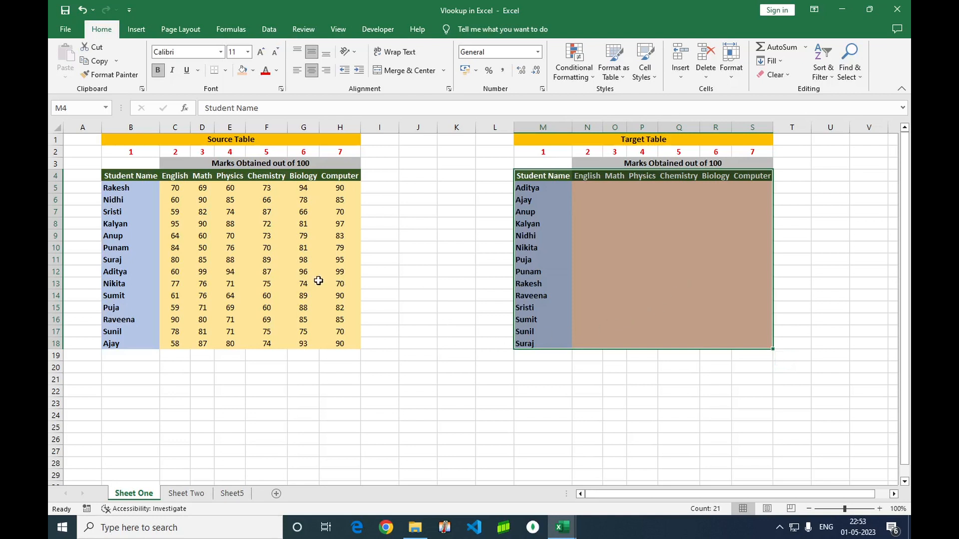
pyautogui.click(186, 493)
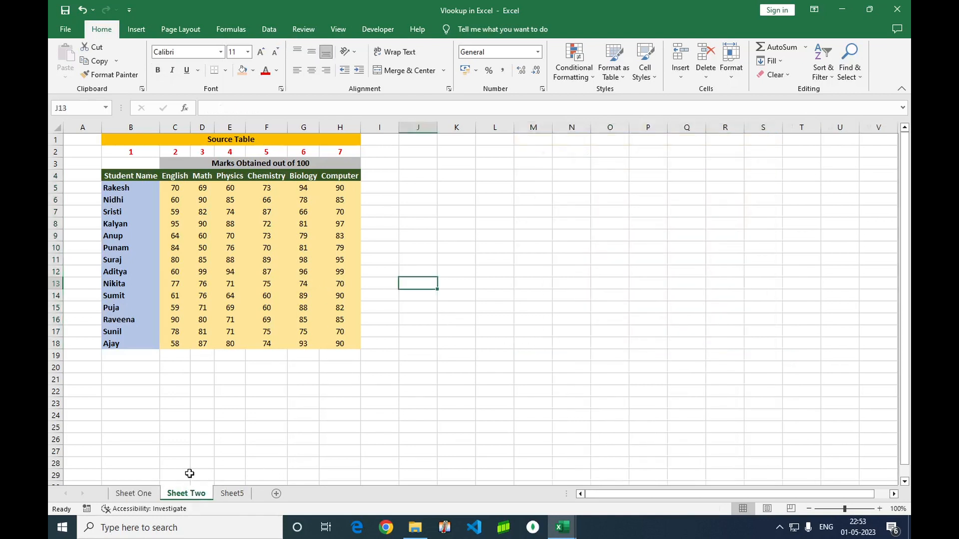
pyautogui.click(233, 272)
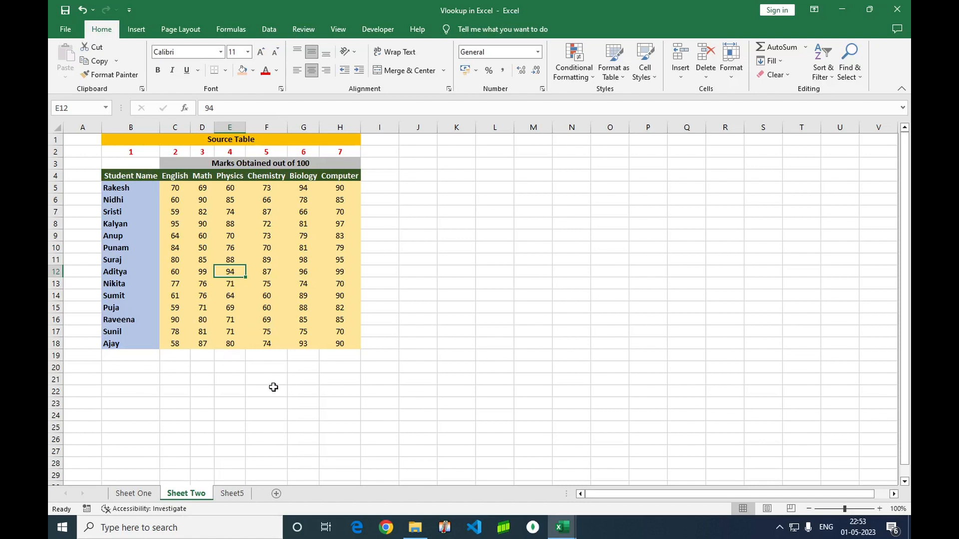
# - Compare the source table in the Vlookup in Separate Workbook file with the one on Sheet Two of Vlookup in Excel
pyautogui.moveTo(562, 525)
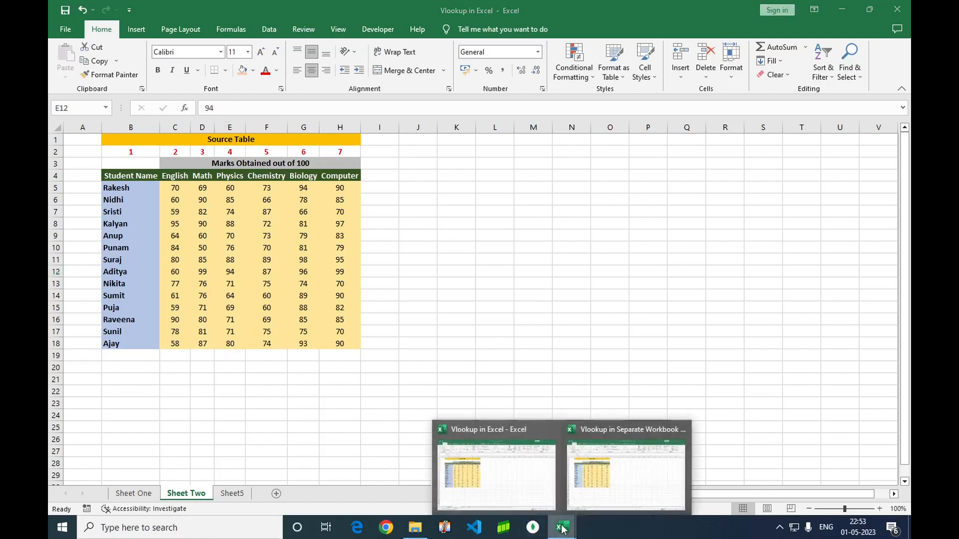
pyautogui.click(596, 492)
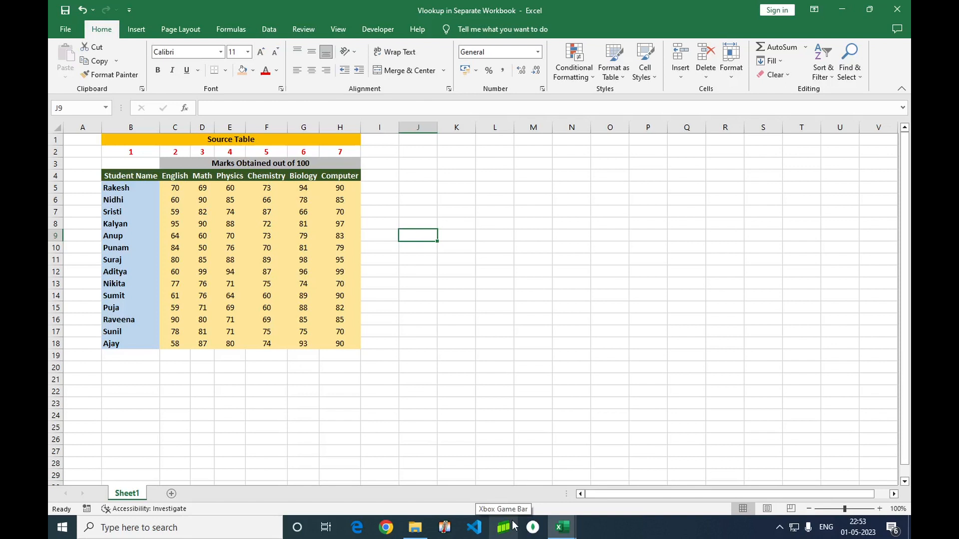
pyautogui.moveTo(562, 528)
pyautogui.click(495, 473)
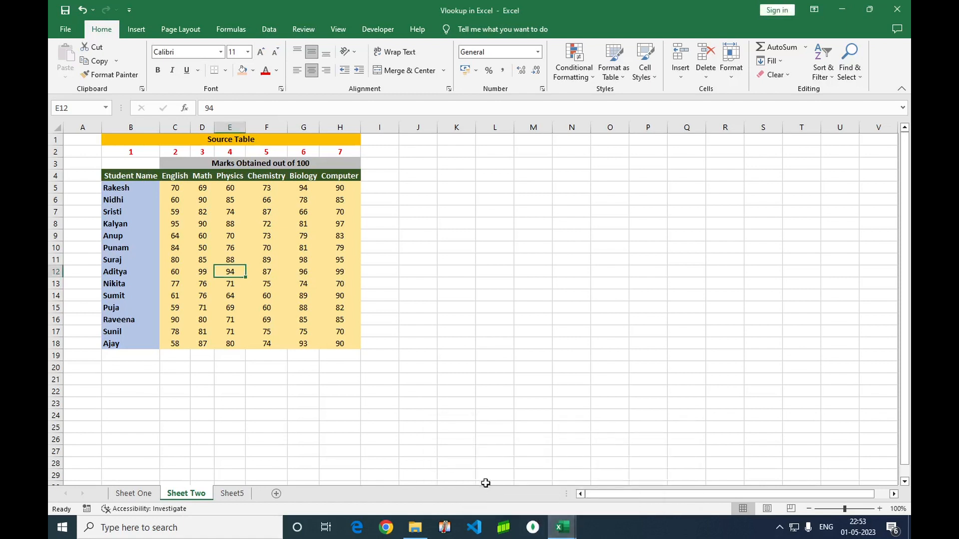
pyautogui.moveTo(578, 528)
pyautogui.click(603, 482)
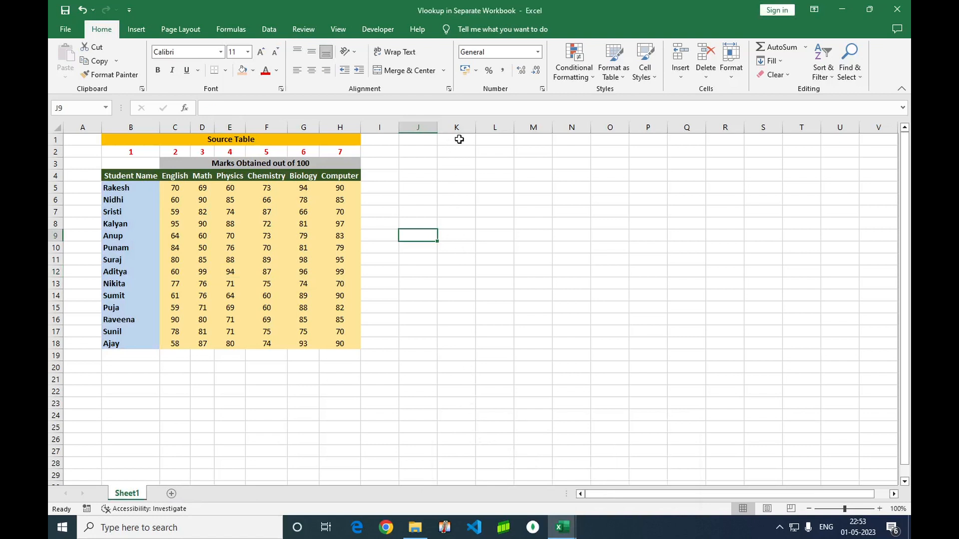
pyautogui.moveTo(559, 530)
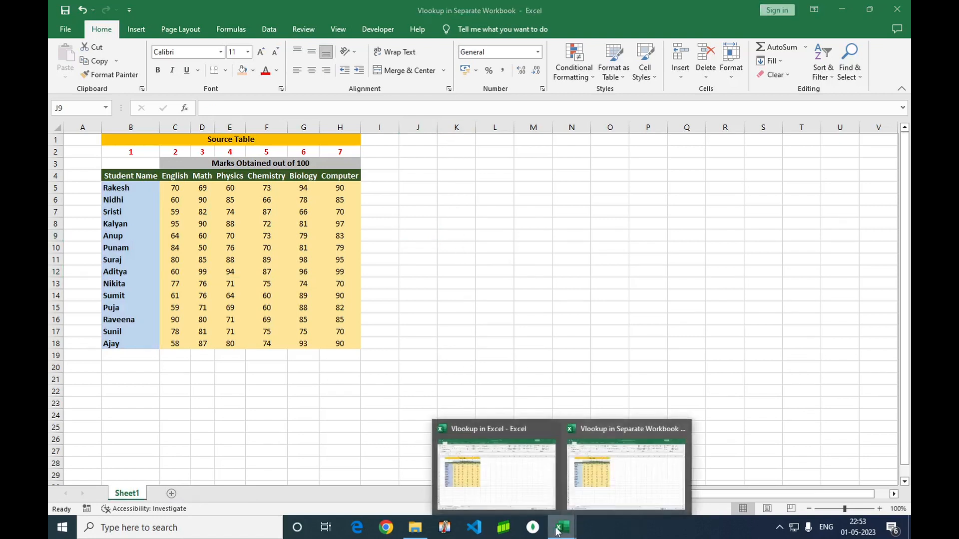
pyautogui.click(513, 479)
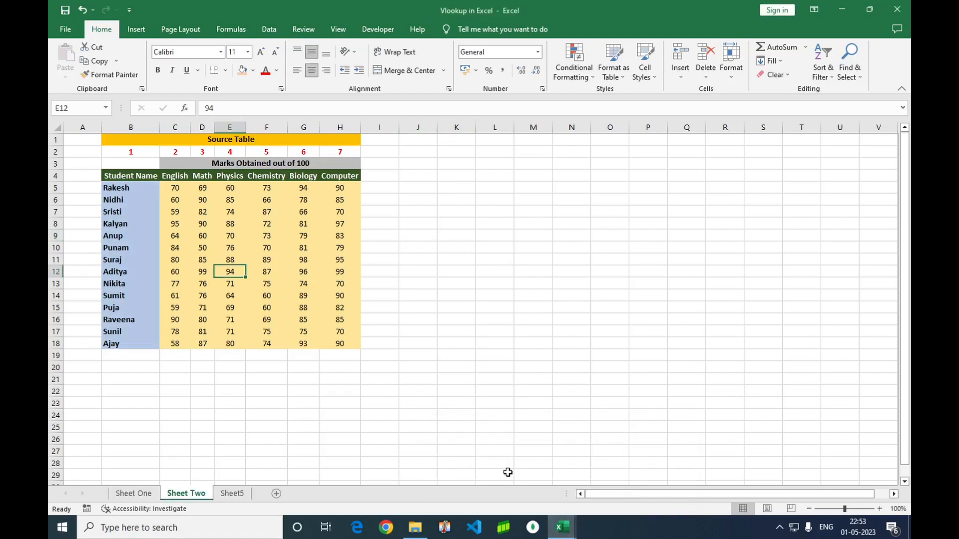
# - Return to Sheet One and examine the target table's subject headers and its English, Math and Physics columns
pyautogui.click(134, 494)
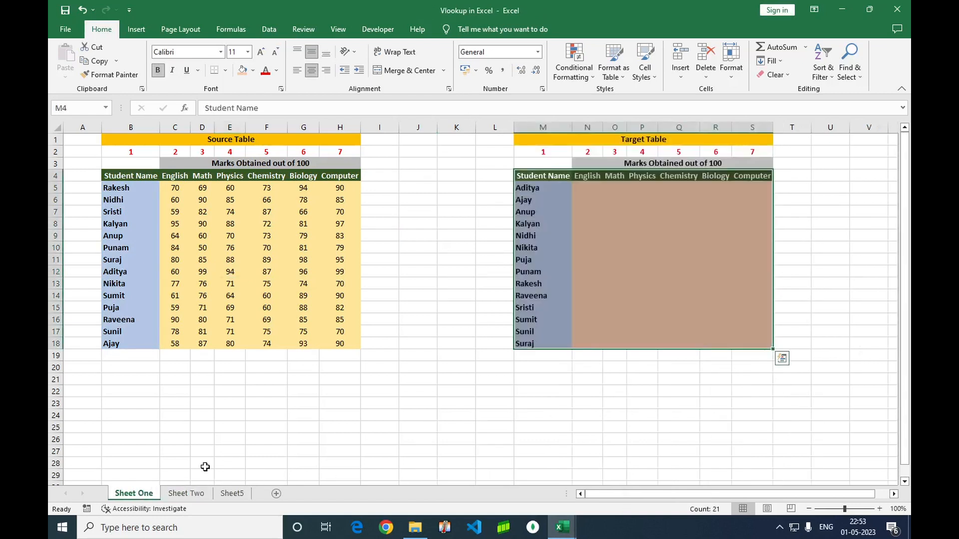
pyautogui.click(398, 342)
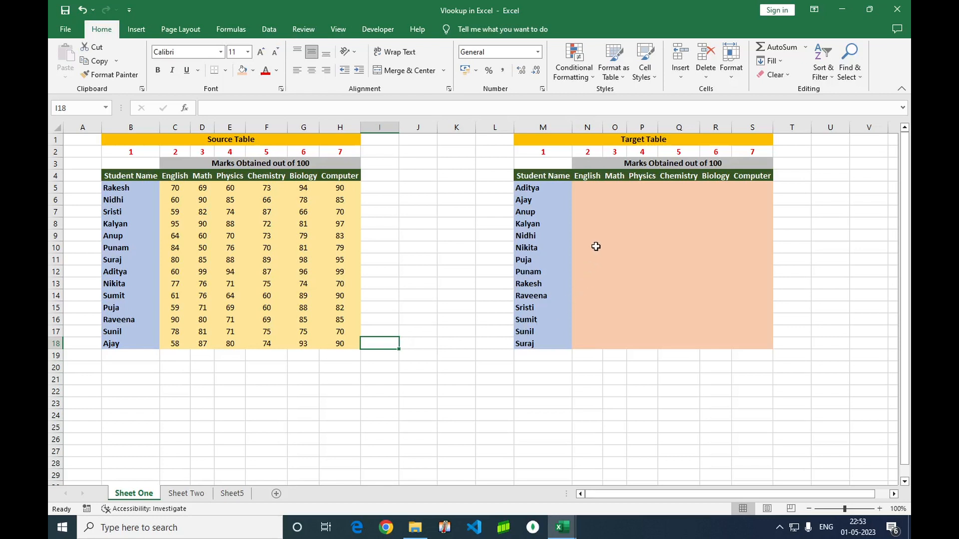
pyautogui.click(588, 188)
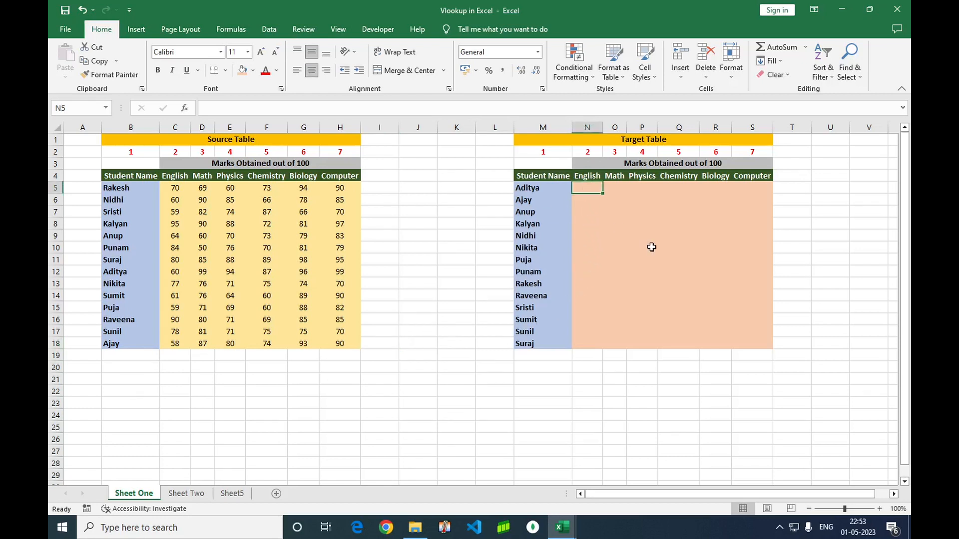
pyautogui.click(590, 178)
pyautogui.click(614, 178)
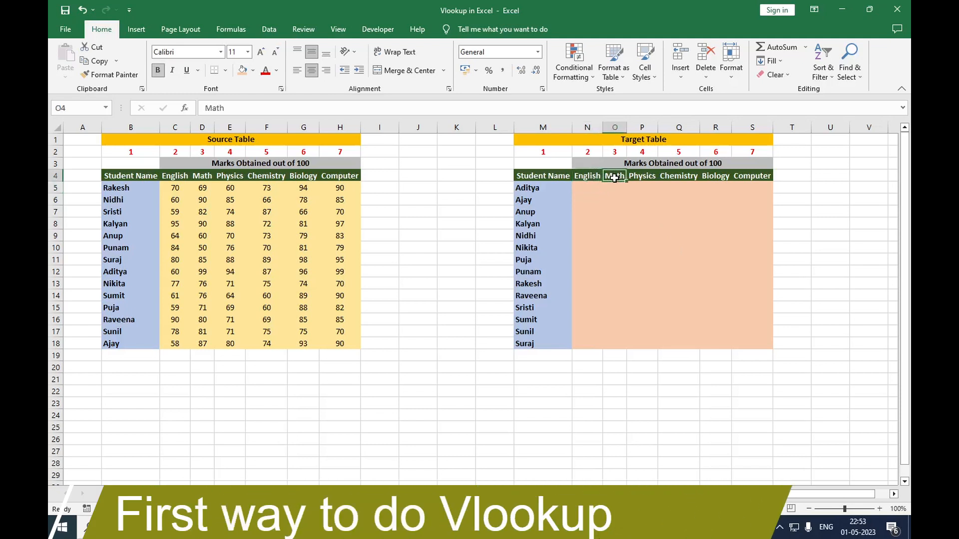
pyautogui.click(642, 178)
pyautogui.click(676, 179)
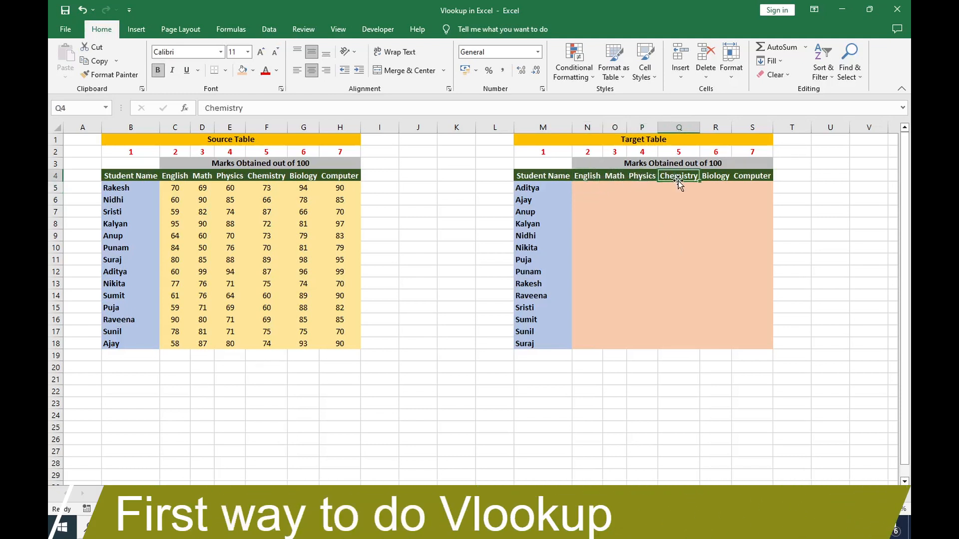
pyautogui.click(710, 178)
pyautogui.click(749, 178)
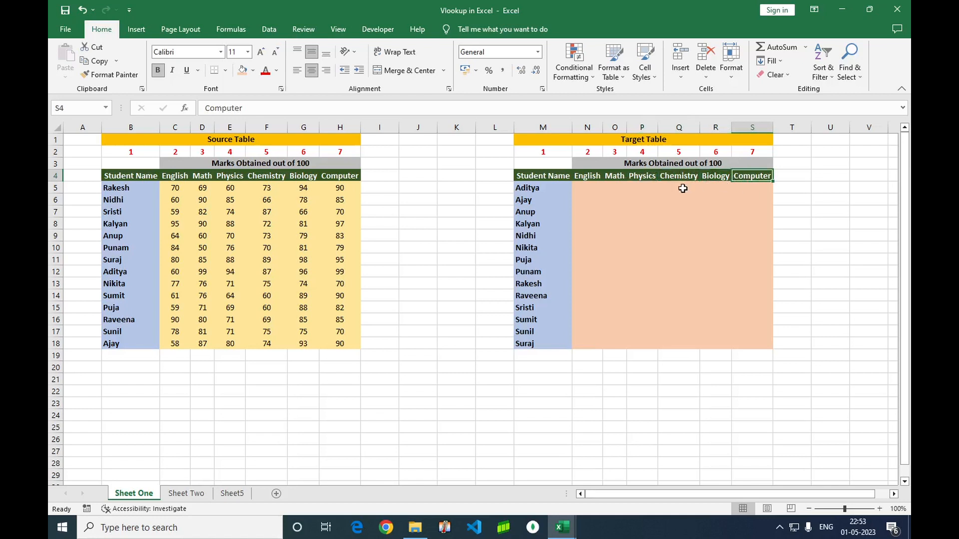
pyautogui.moveTo(585, 186); pyautogui.dragTo(591, 341)
pyautogui.moveTo(619, 187); pyautogui.dragTo(619, 344)
pyautogui.moveTo(650, 188); pyautogui.dragTo(642, 346)
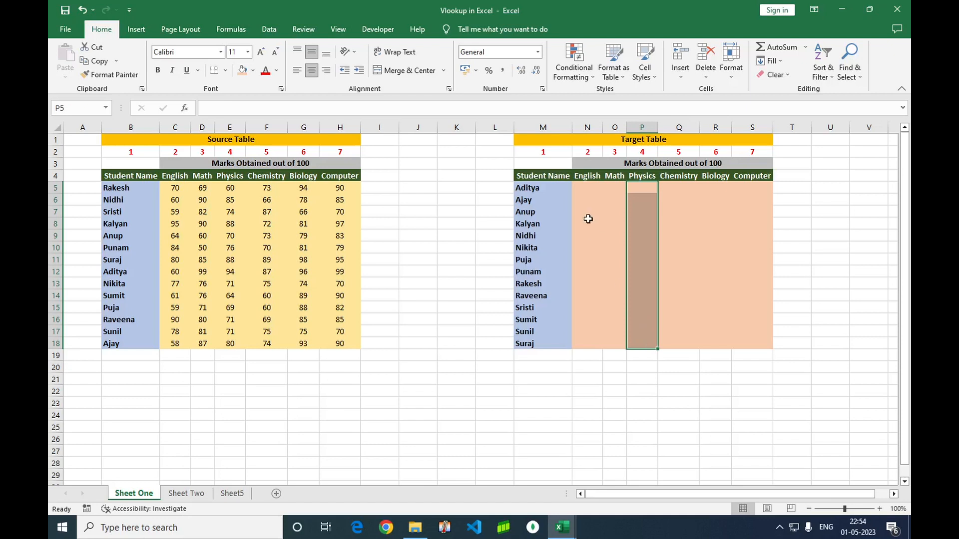
# - Enter =VLOOKUP(M5,$B$4:$H$18,2,0) in cell N5 to look up the first target student's English mark
pyautogui.click(581, 187)
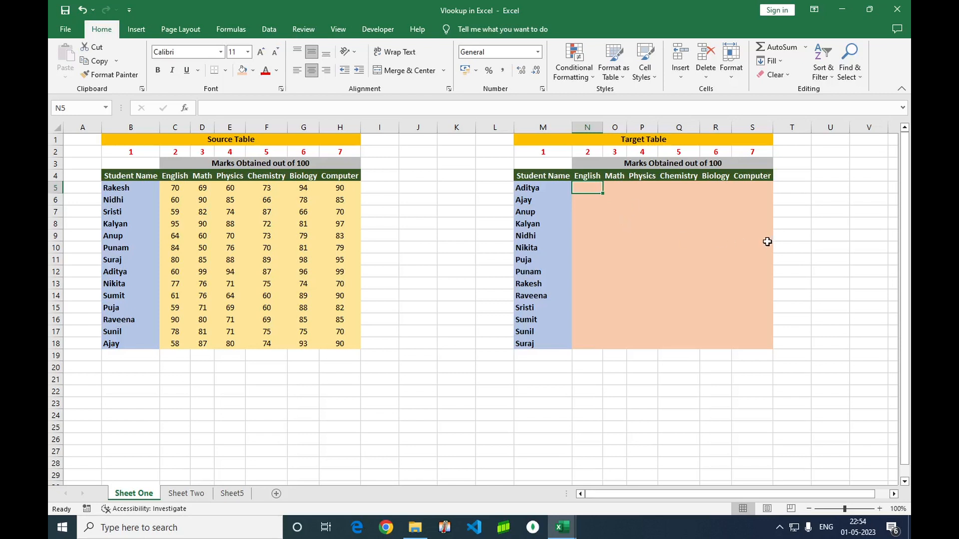
pyautogui.write('=vlo')
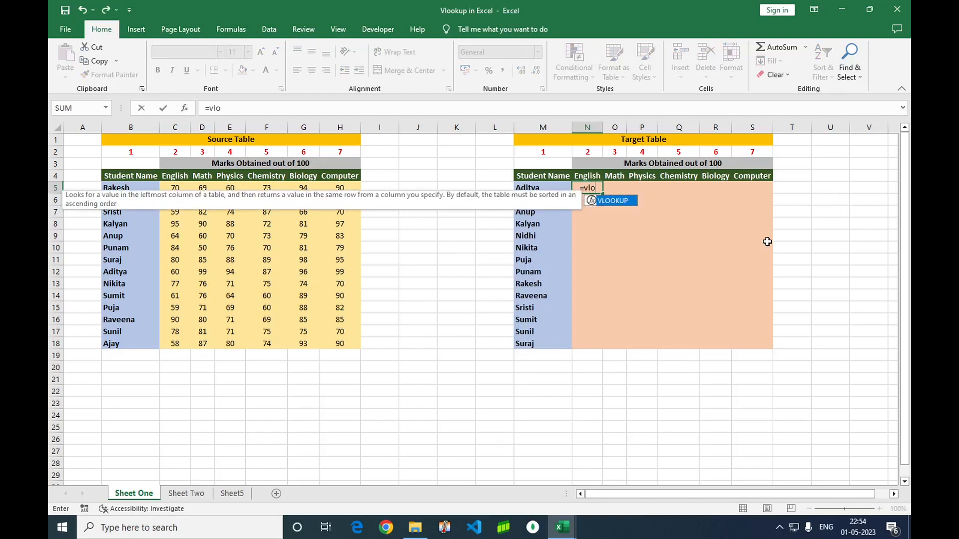
pyautogui.press('Tab')
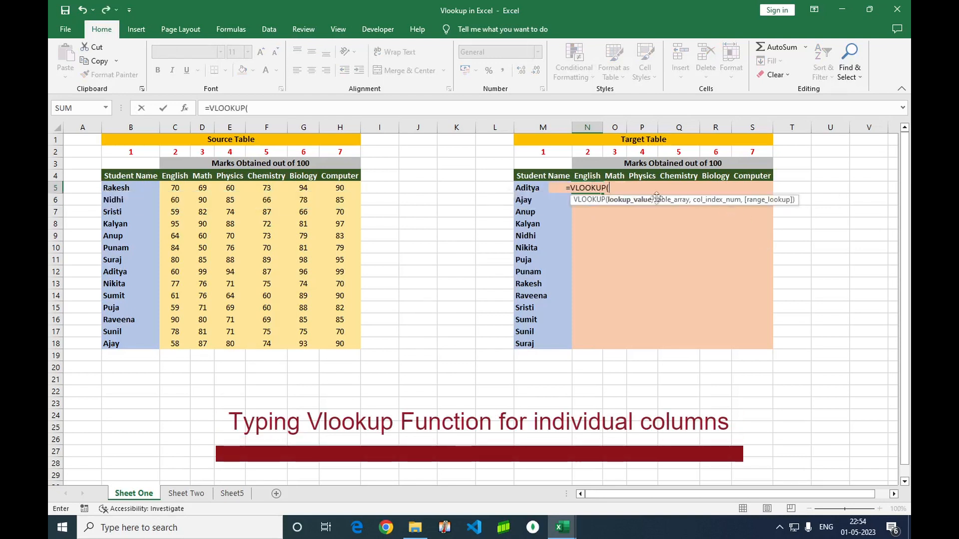
pyautogui.click(533, 189)
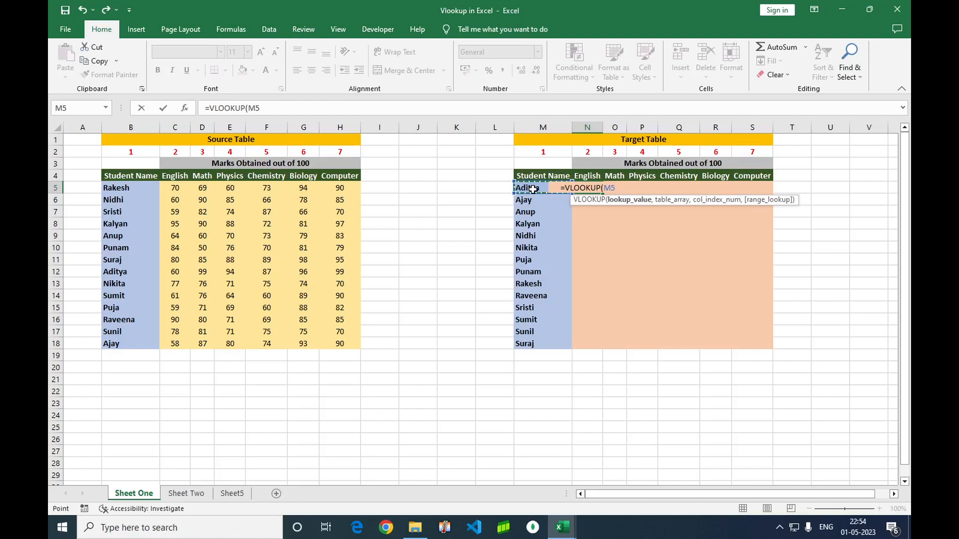
pyautogui.write(',')
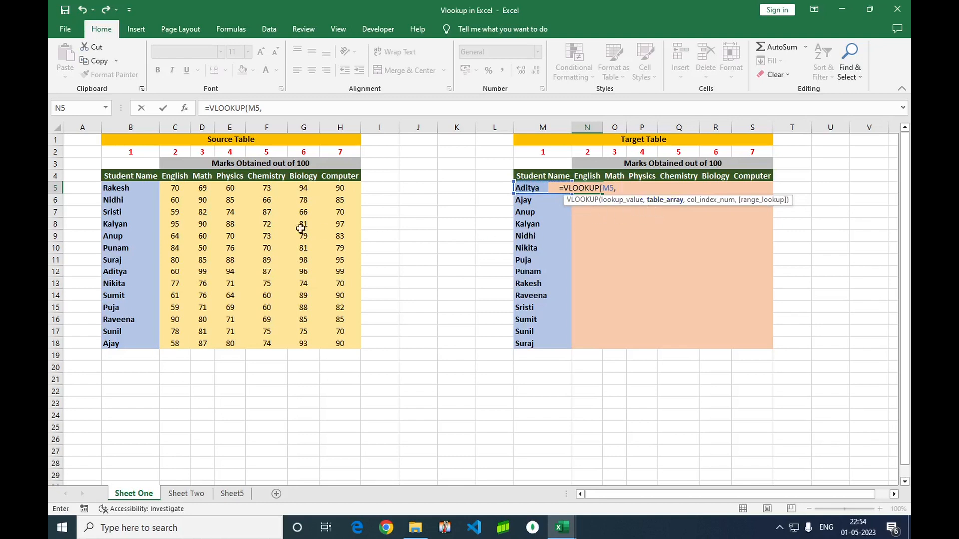
pyautogui.moveTo(122, 175); pyautogui.dragTo(283, 173)
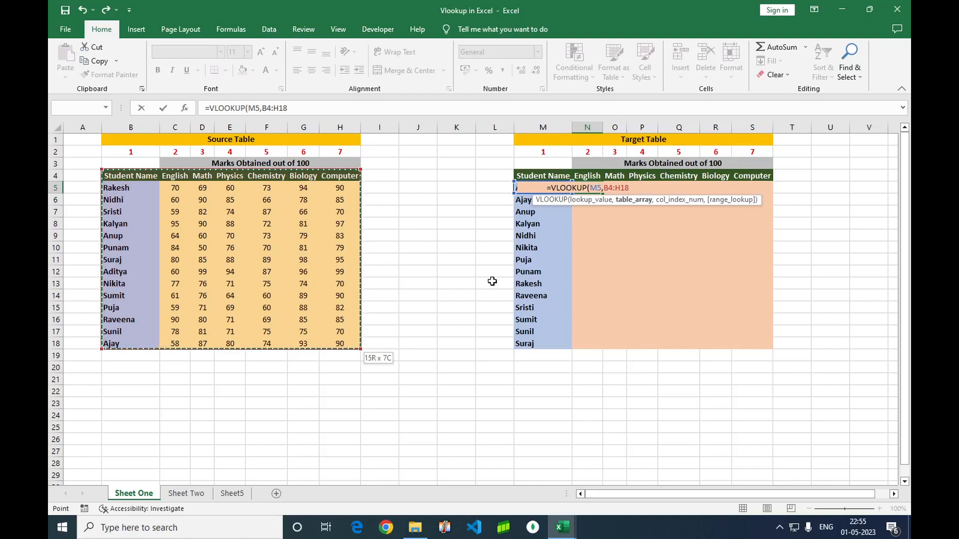
pyautogui.press('F4')
pyautogui.write(',')
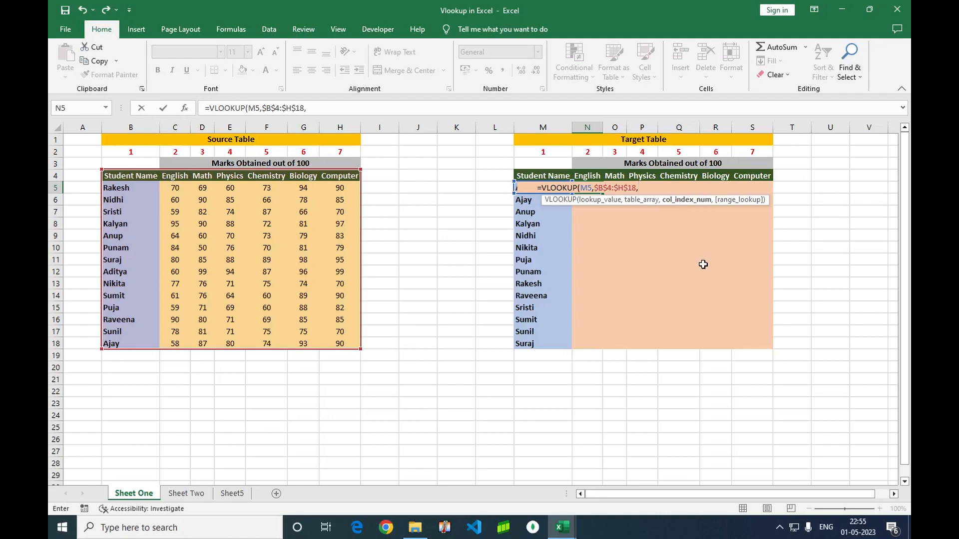
pyautogui.write('2')
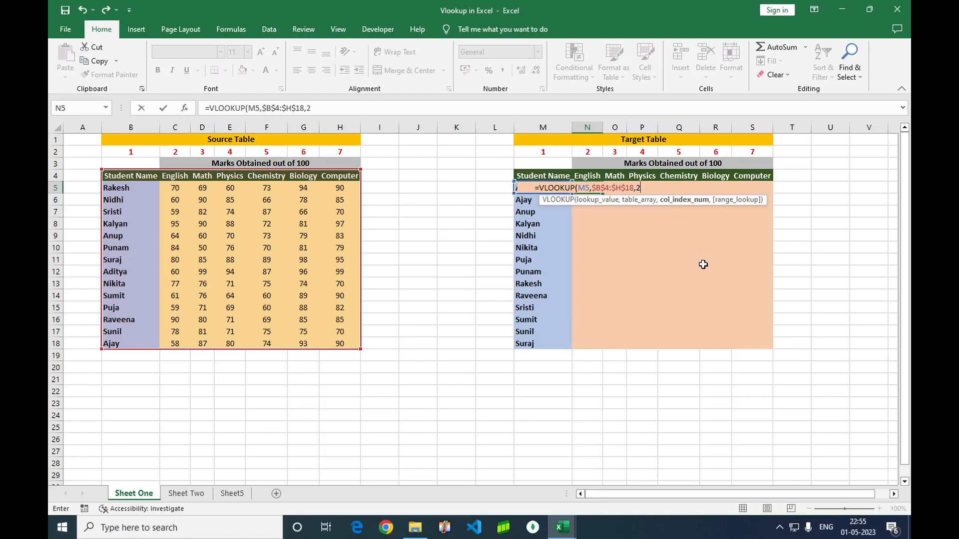
pyautogui.write(',0')
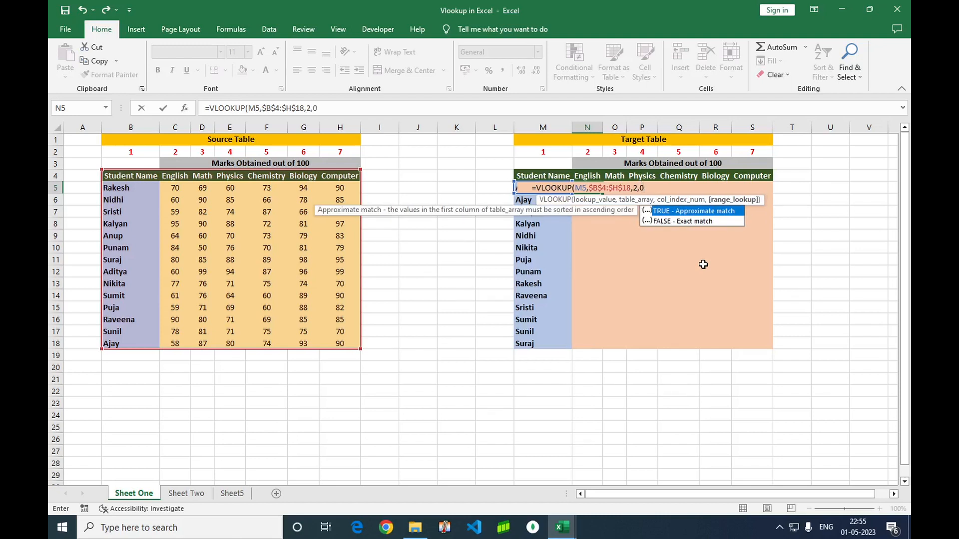
pyautogui.write(')')
pyautogui.press('Return')
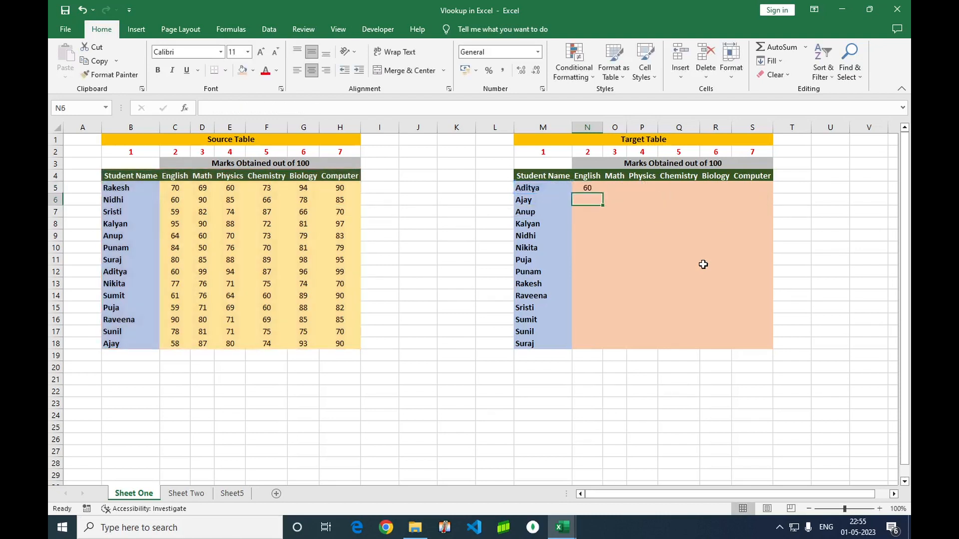
# - Check the English mark in N5 against the same student's row in the source table
pyautogui.click(592, 188)
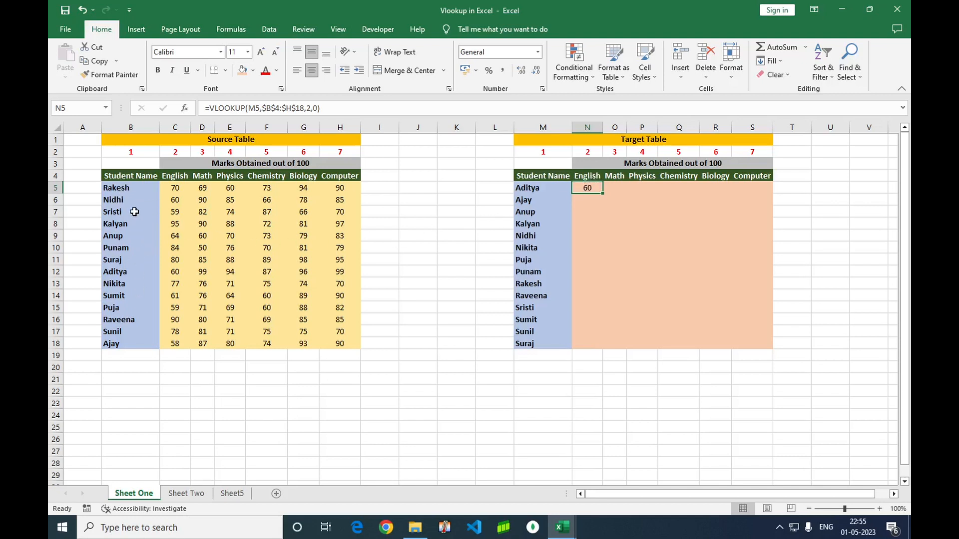
pyautogui.click(129, 272)
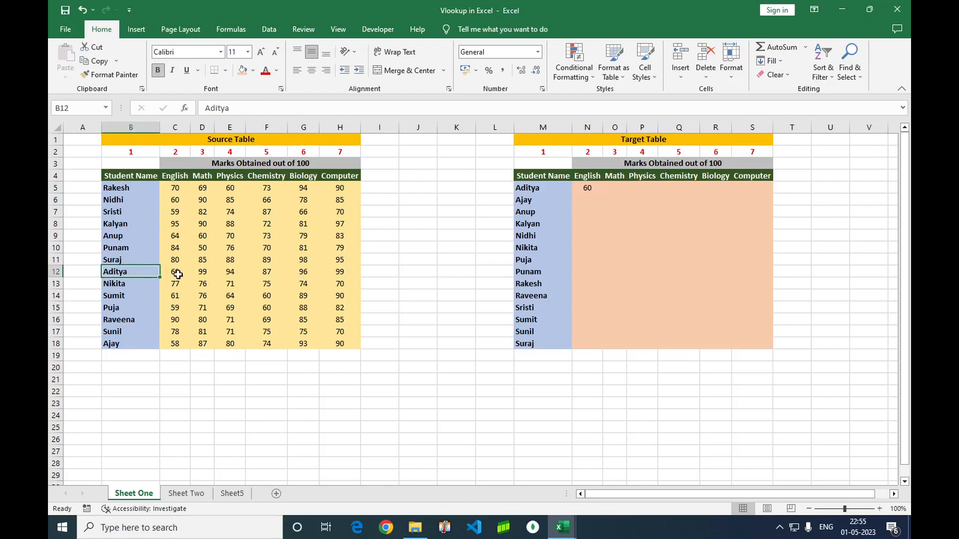
pyautogui.click(178, 274)
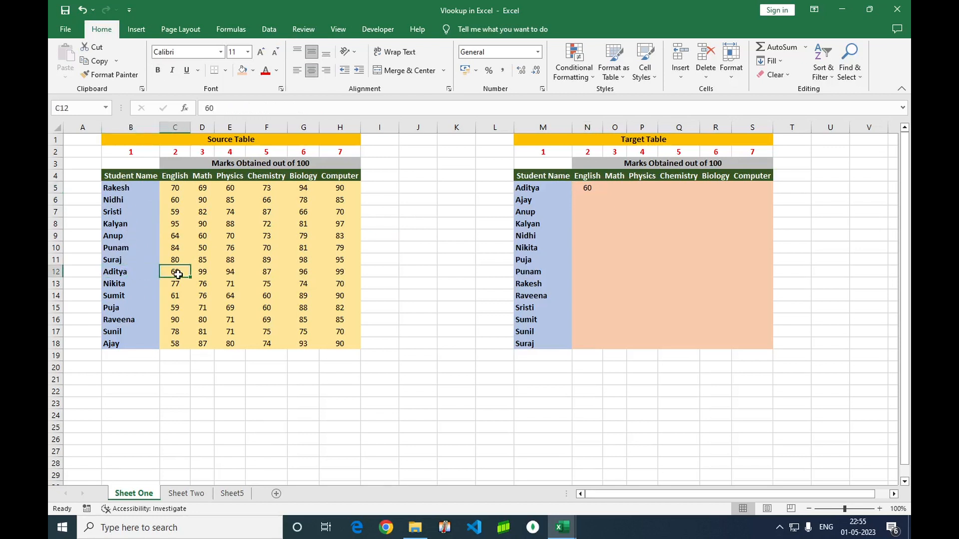
# - Fill the VLOOKUP formula from N5 down to N18 to complete the target table's English column
pyautogui.click(588, 189)
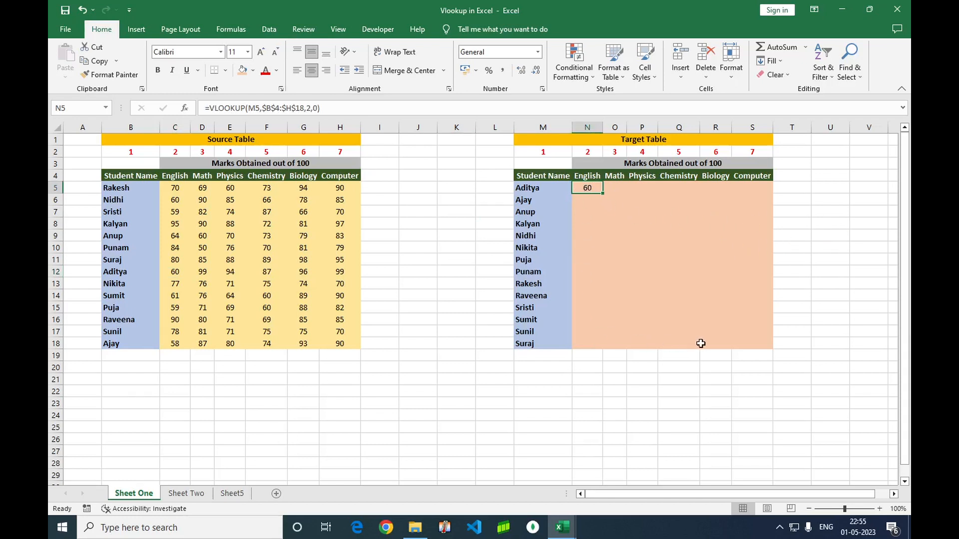
pyautogui.hotkey('shift', 'Down')
pyautogui.hotkey('shift', 'Down')
pyautogui.hotkey('shift', 'Down')
pyautogui.hotkey('shift', 'Down')
pyautogui.hotkey('shift', 'Down')
pyautogui.hotkey('shift', 'Down')
pyautogui.hotkey('shift', 'Down')
pyautogui.hotkey('shift', 'Down')
pyautogui.hotkey('shift', 'Down')
pyautogui.hotkey('shift', 'Down')
pyautogui.hotkey('shift', 'Down')
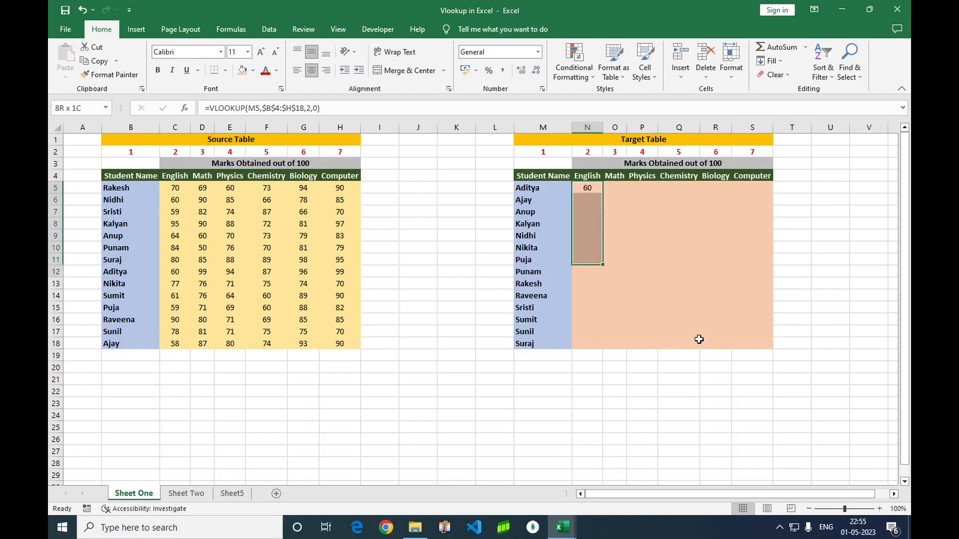
pyautogui.hotkey('shift', 'Down')
pyautogui.hotkey('shift', 'Down')
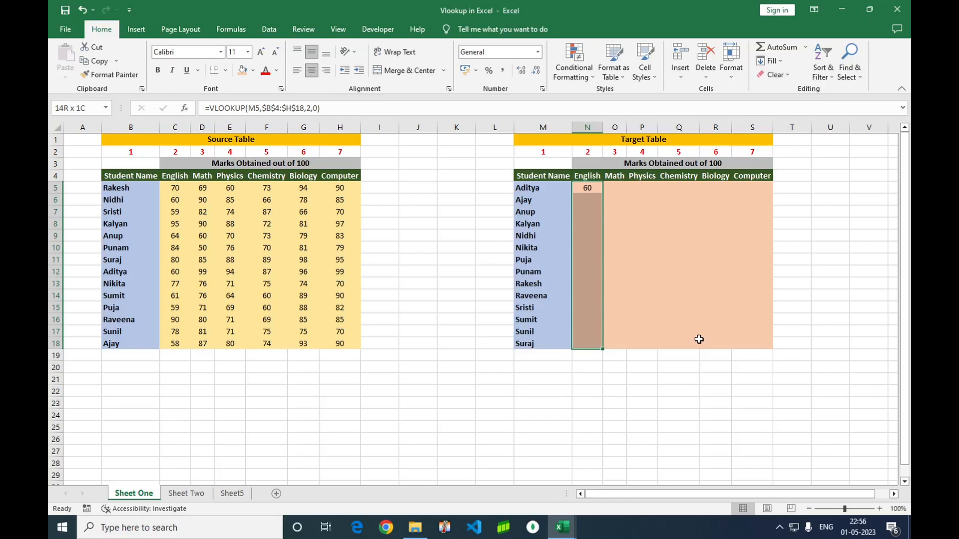
pyautogui.hotkey('ctrl', 'd')
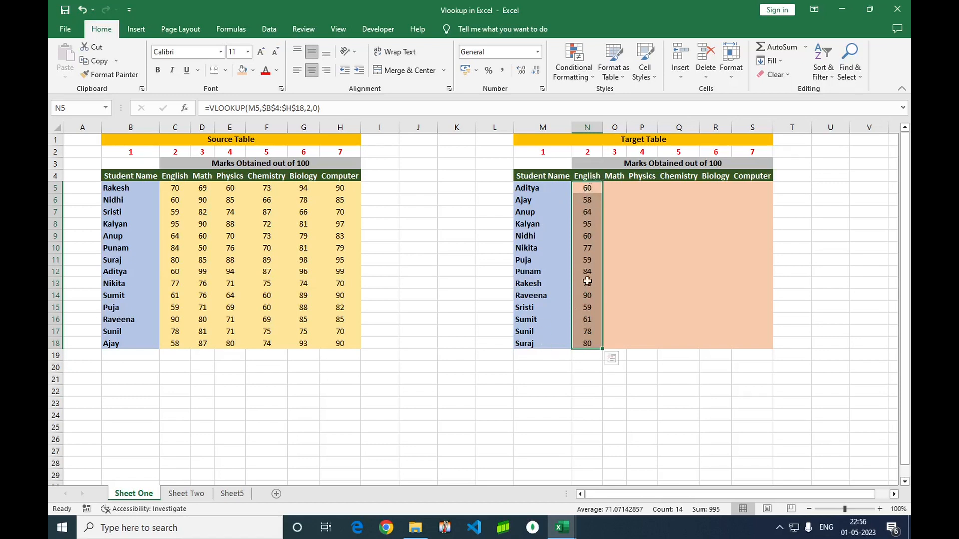
# - Check the English mark in N8 against the same student's row in the source table
pyautogui.click(588, 229)
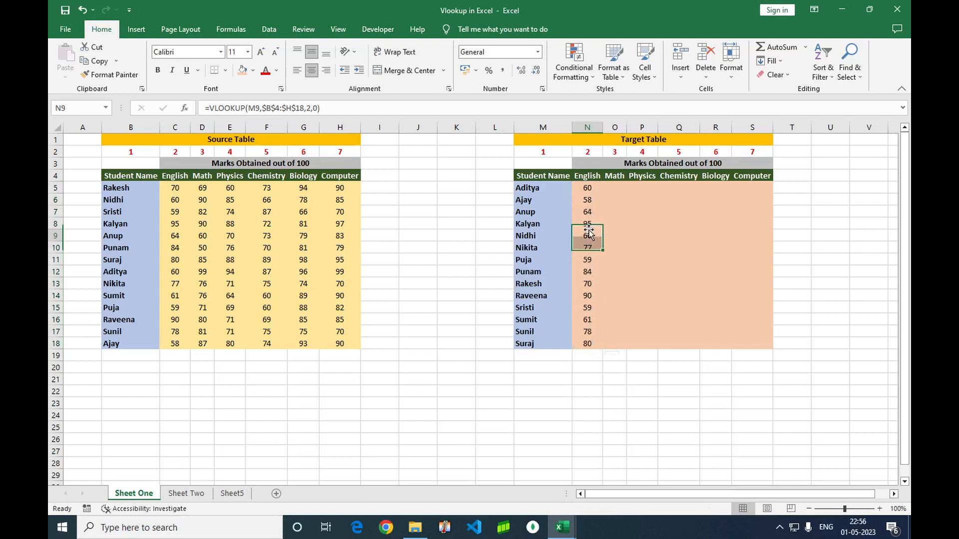
pyautogui.click(532, 226)
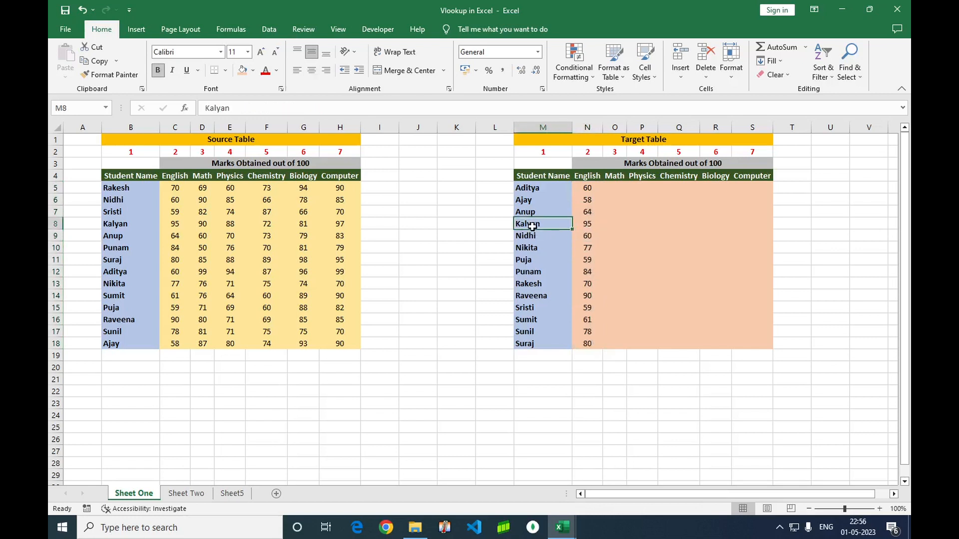
pyautogui.click(589, 228)
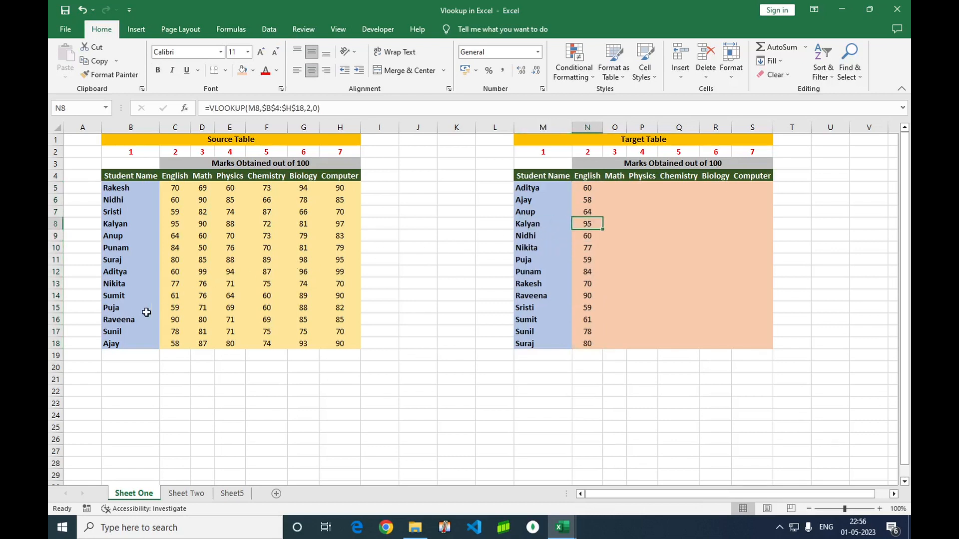
pyautogui.click(125, 227)
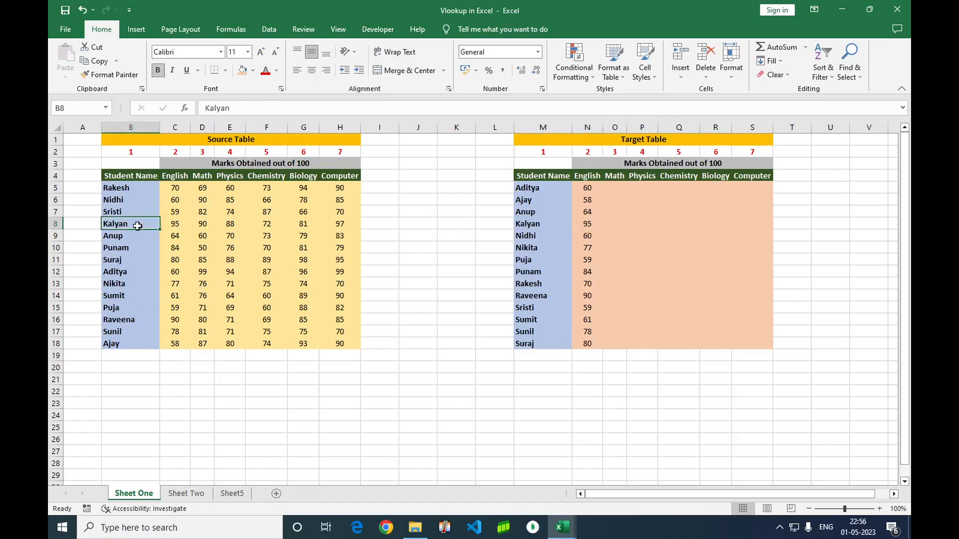
pyautogui.click(168, 228)
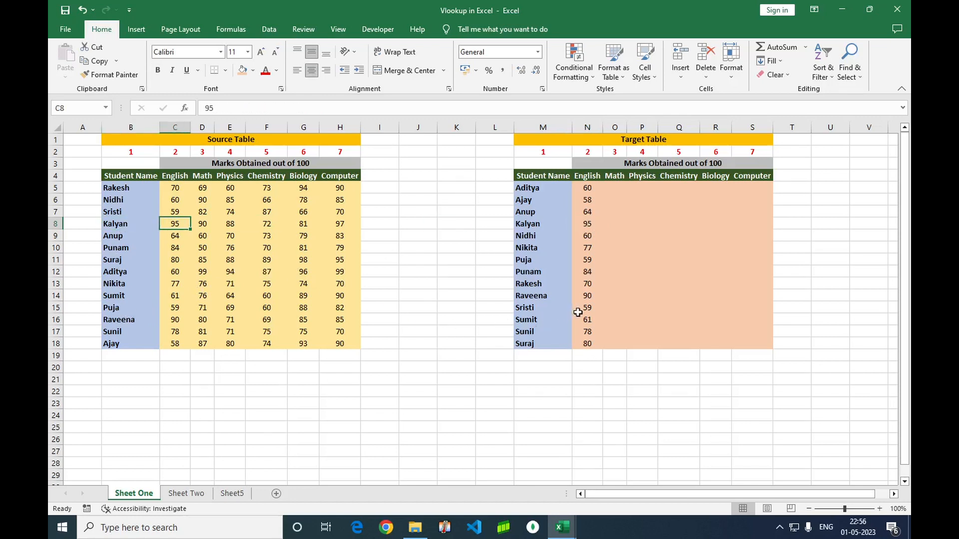
# - Enter =VLOOKUP(M5,$B$4:$H$18,3,0) in cell O5 to look up the first target student's Math mark
pyautogui.click(583, 188)
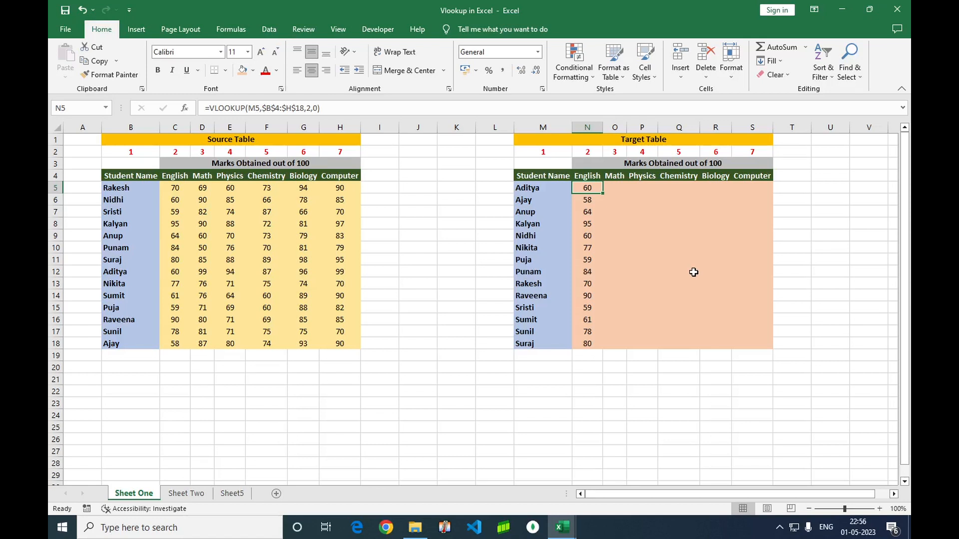
pyautogui.press('Right')
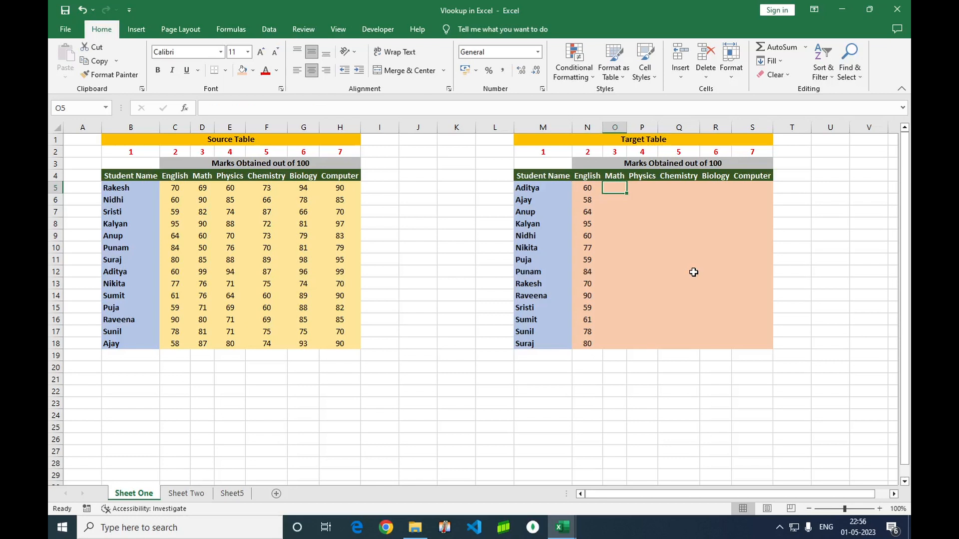
pyautogui.write('=')
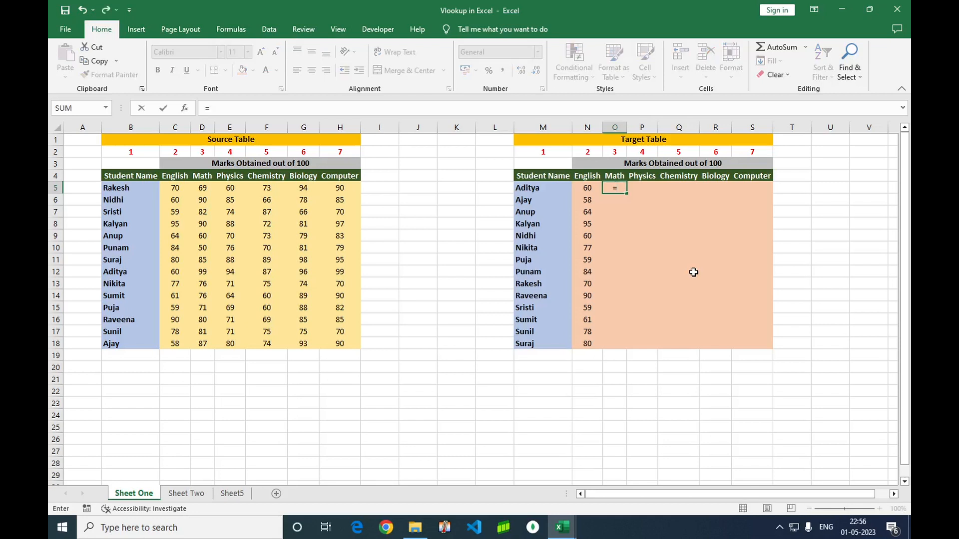
pyautogui.write('vlo')
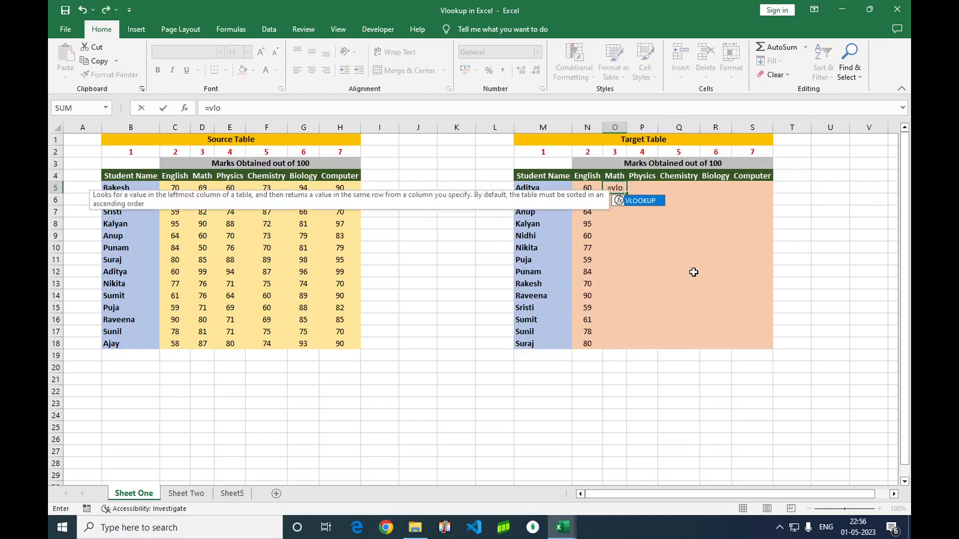
pyautogui.press('Tab')
pyautogui.click(541, 188)
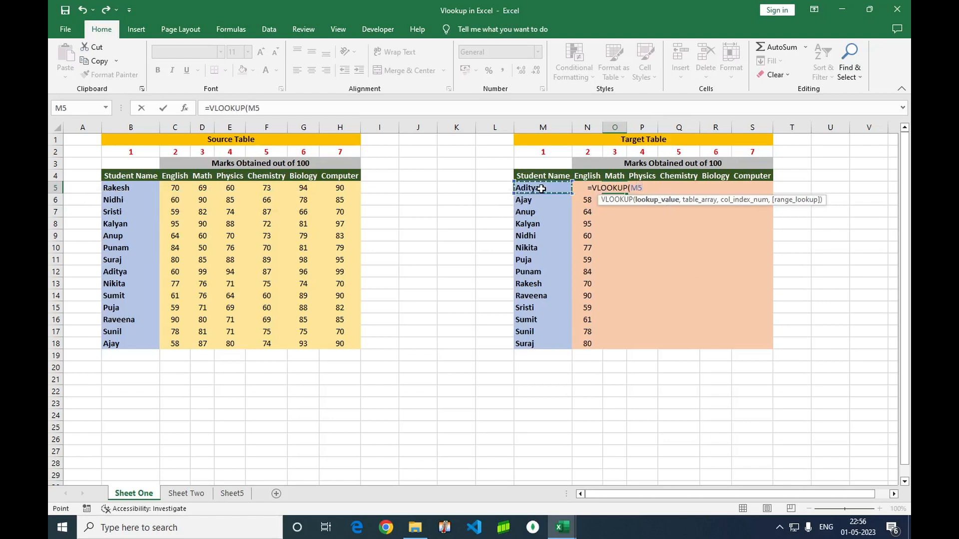
pyautogui.write(',')
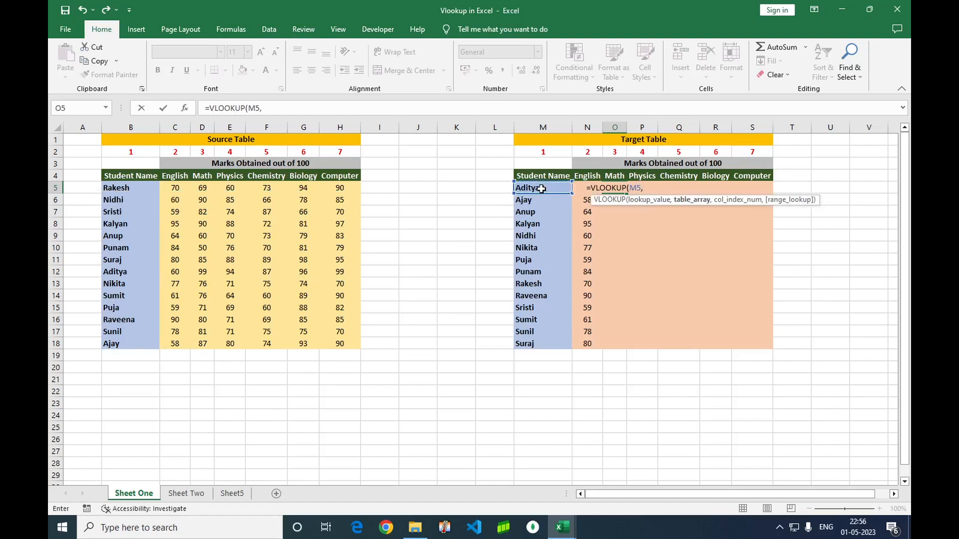
pyautogui.click(153, 175)
pyautogui.moveTo(154, 175); pyautogui.dragTo(355, 347)
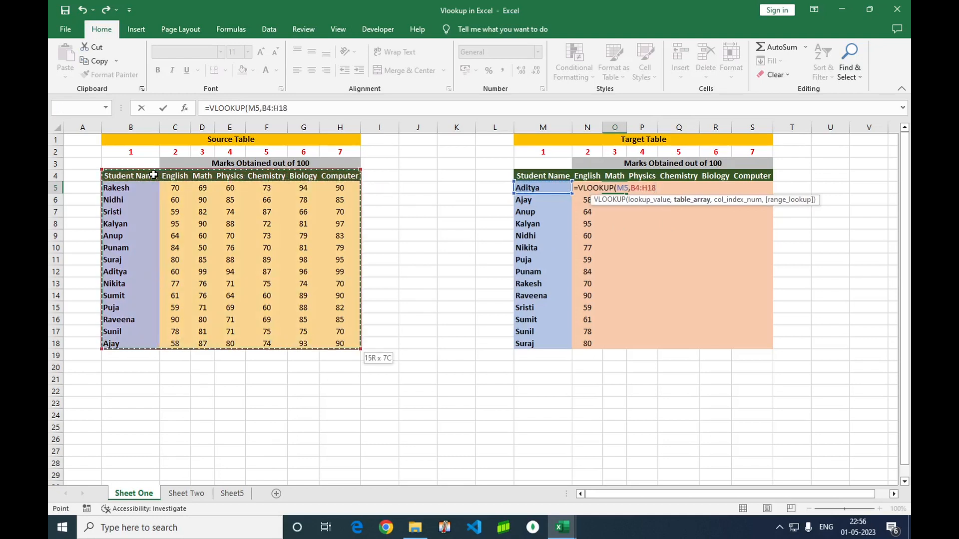
pyautogui.press('F4')
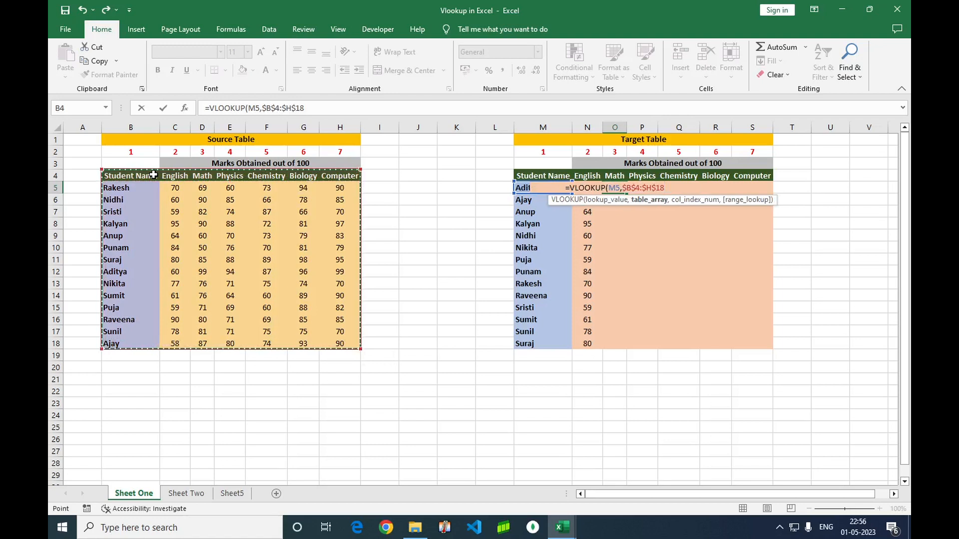
pyautogui.write(',')
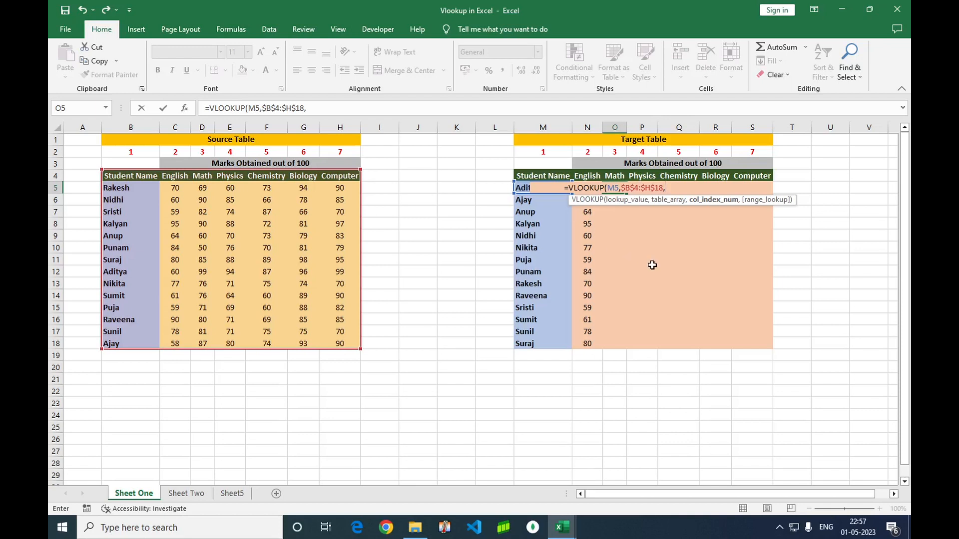
pyautogui.write('3')
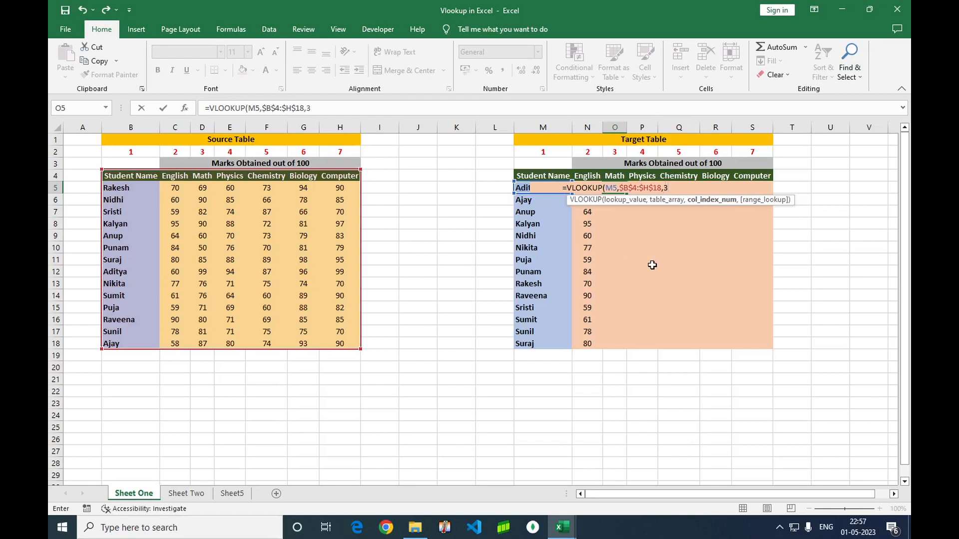
pyautogui.write(',0')
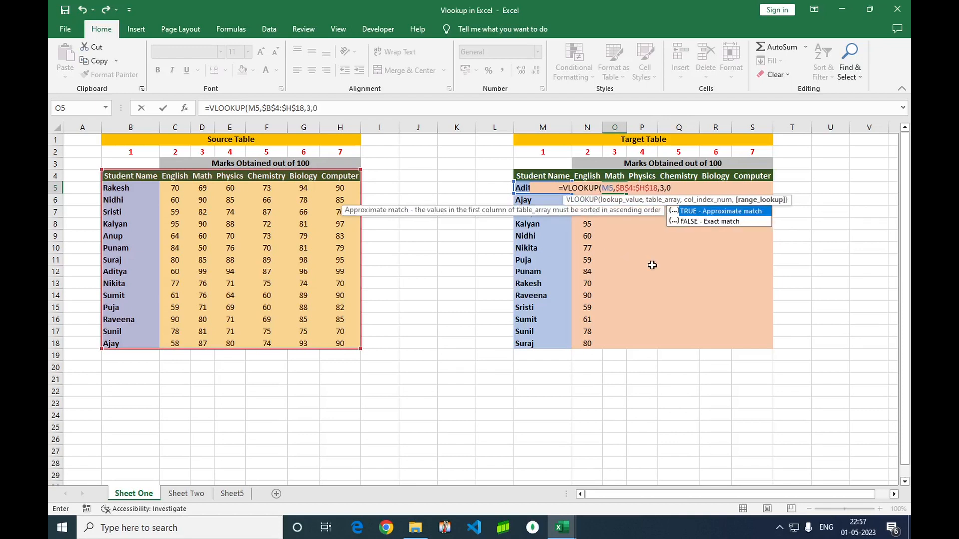
pyautogui.write(')')
pyautogui.press('Return')
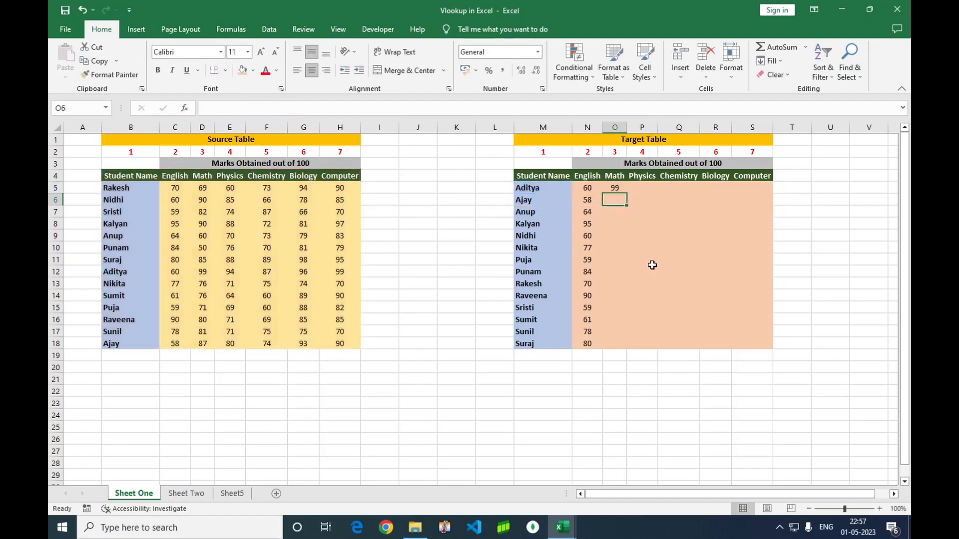
# - Check the Math mark in O5 against the same student's Math mark in the source table
pyautogui.press('Up')
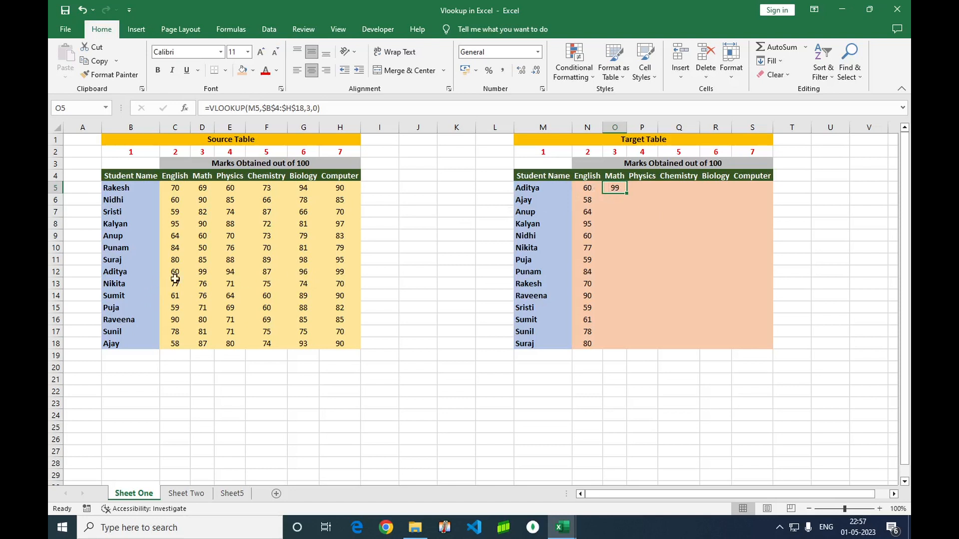
pyautogui.click(203, 274)
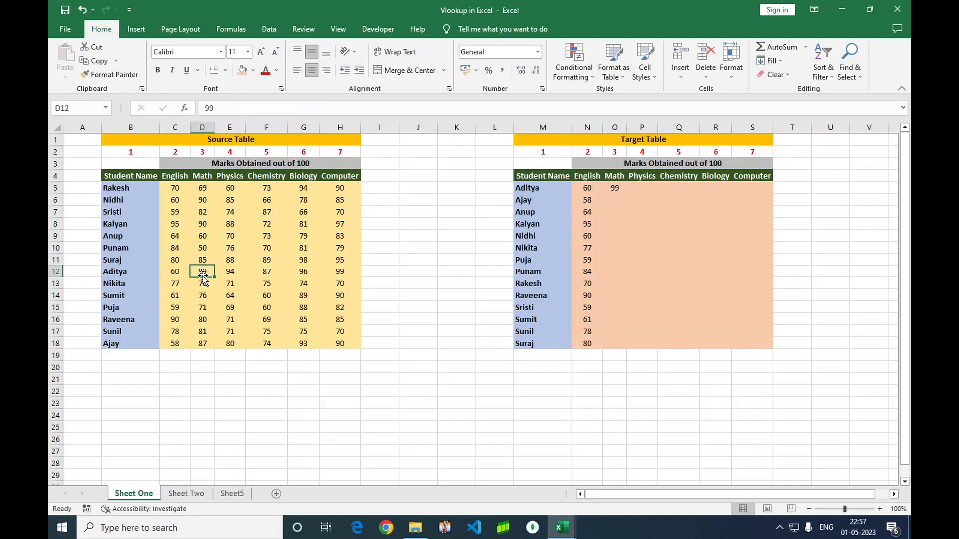
pyautogui.click(615, 188)
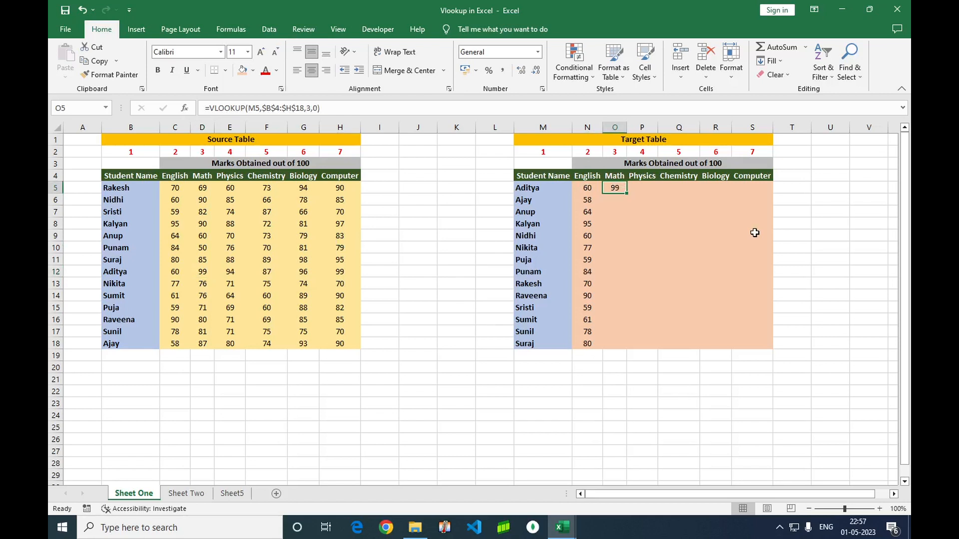
# - Fill the VLOOKUP formula from O5 down to O18 to complete the target table's Math column
pyautogui.hotkey('shift', 'Down')
pyautogui.hotkey('shift', 'Down')
pyautogui.hotkey('shift', 'Down')
pyautogui.hotkey('shift', 'Down')
pyautogui.hotkey('shift', 'Down')
pyautogui.hotkey('shift', 'Down')
pyautogui.hotkey('shift', 'Down')
pyautogui.hotkey('shift', 'Down')
pyautogui.hotkey('shift', 'Down')
pyautogui.hotkey('shift', 'Down')
pyautogui.hotkey('shift', 'Down')
pyautogui.hotkey('shift', 'Down')
pyautogui.hotkey('shift', 'Down')
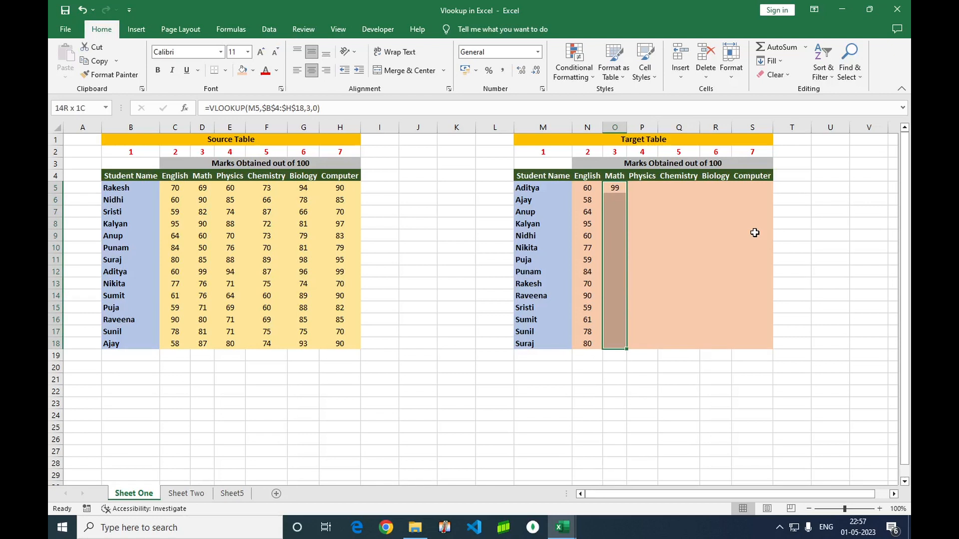
pyautogui.hotkey('ctrl', 'd')
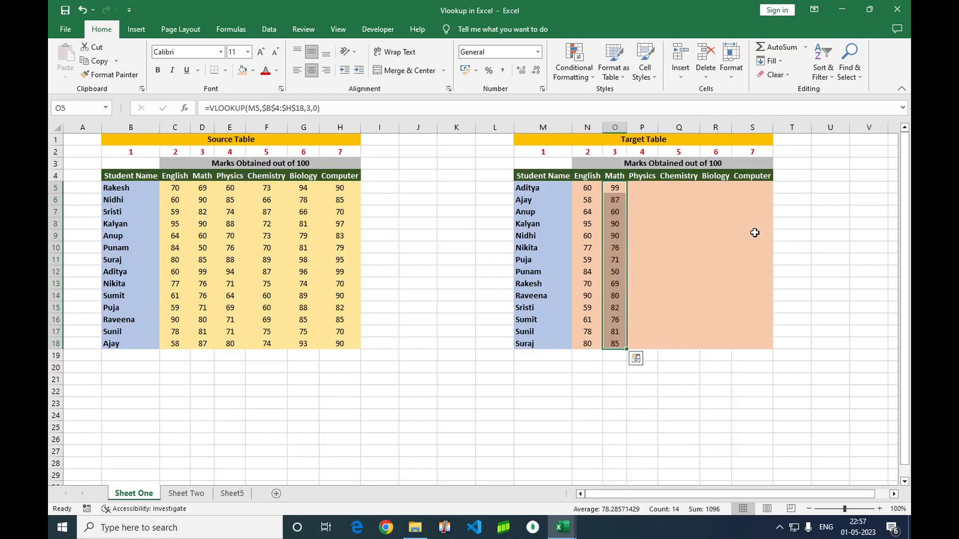
pyautogui.click(614, 190)
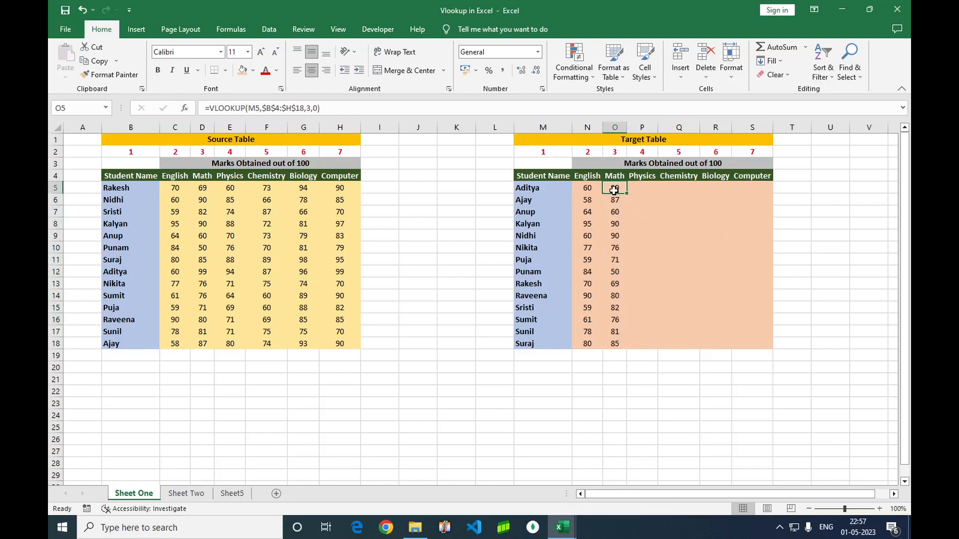
# - Clear the English and Math marks in N5:O18 of the target table
pyautogui.click(641, 185)
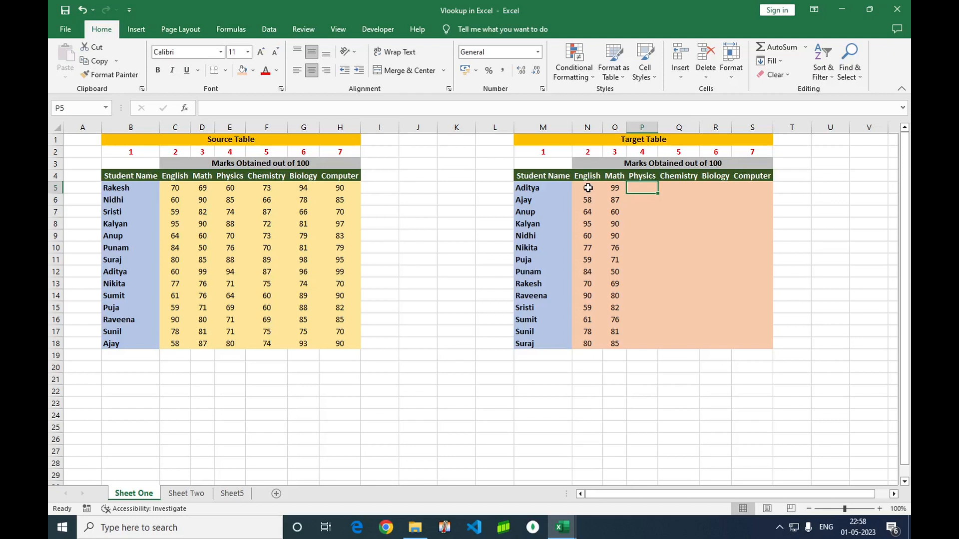
pyautogui.moveTo(588, 188); pyautogui.dragTo(748, 339)
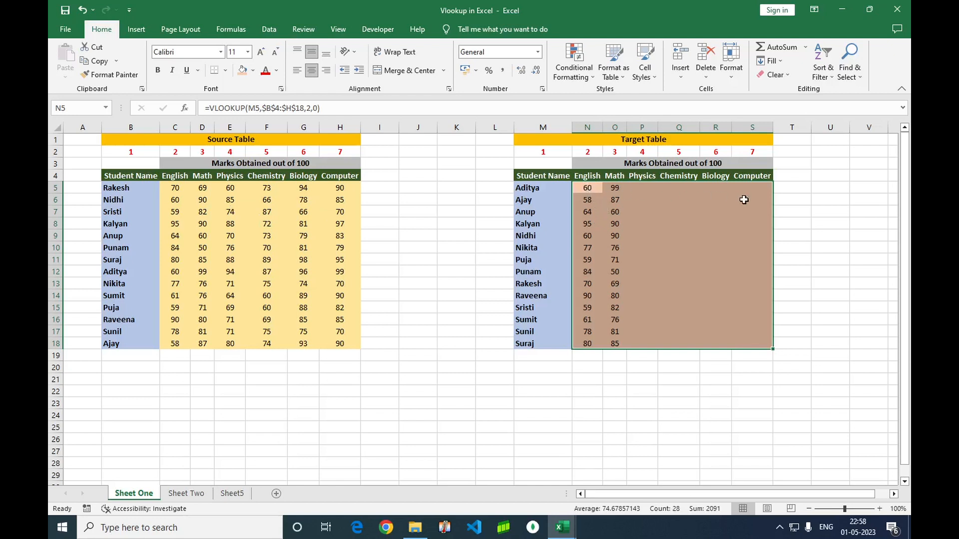
pyautogui.moveTo(591, 186); pyautogui.dragTo(607, 188)
pyautogui.hotkey('ctrl', 'shift', 'Down')
pyautogui.press('Delete')
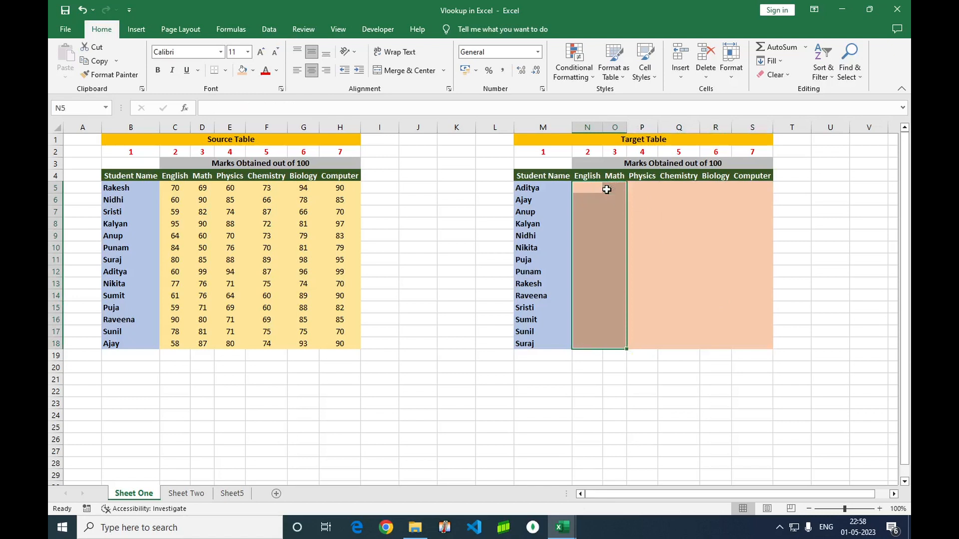
# - Start a VLOOKUP formula in N5 with $M5 as the lookup value, locking only its column
pyautogui.click(592, 189)
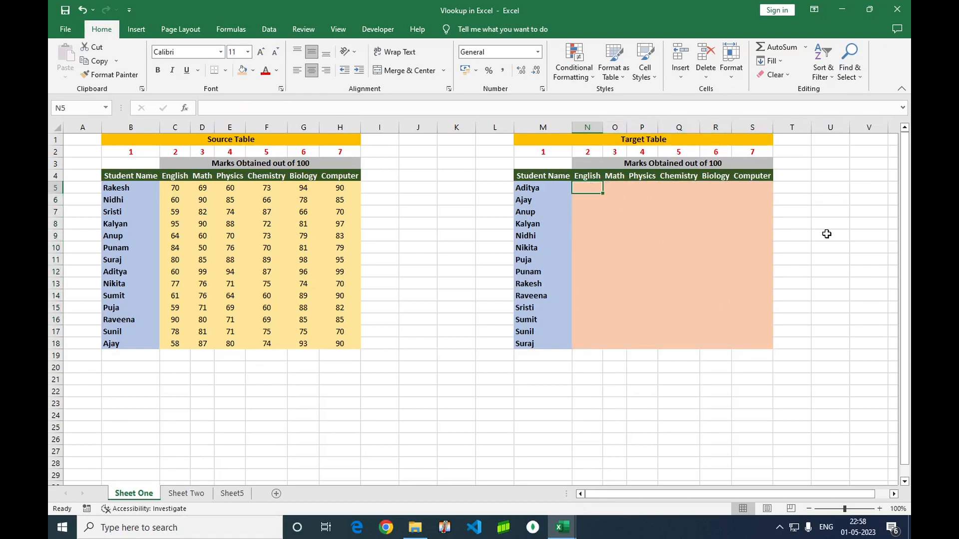
pyautogui.write('=')
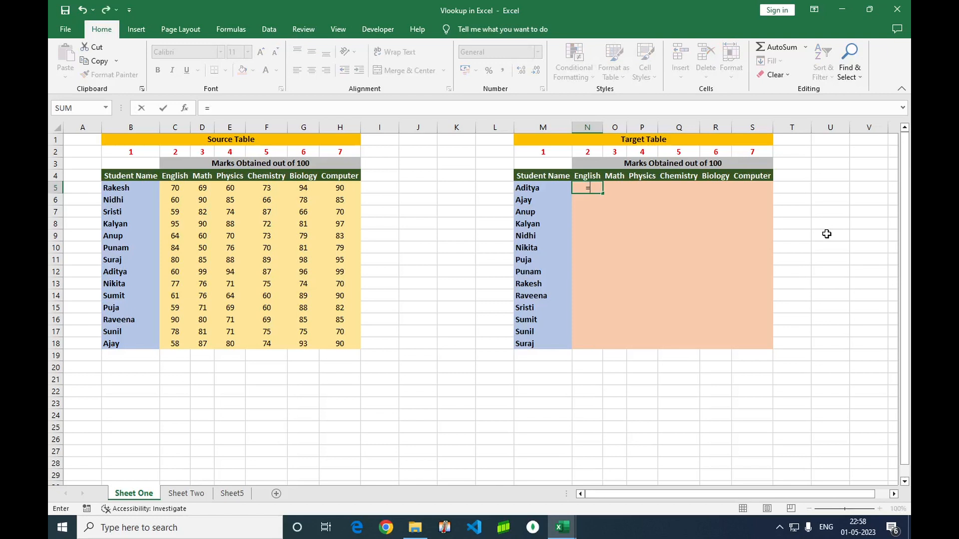
pyautogui.write('vlook')
pyautogui.press('Tab')
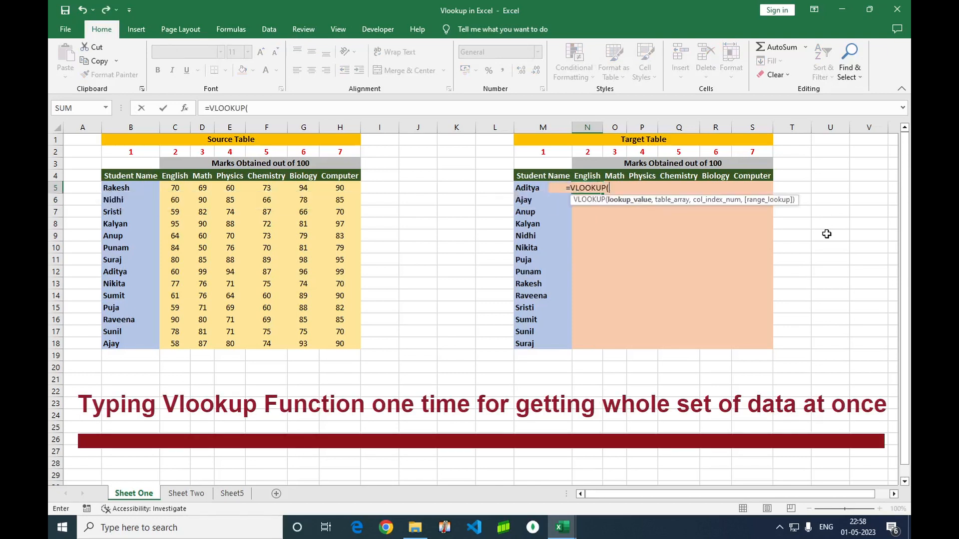
pyautogui.click(536, 187)
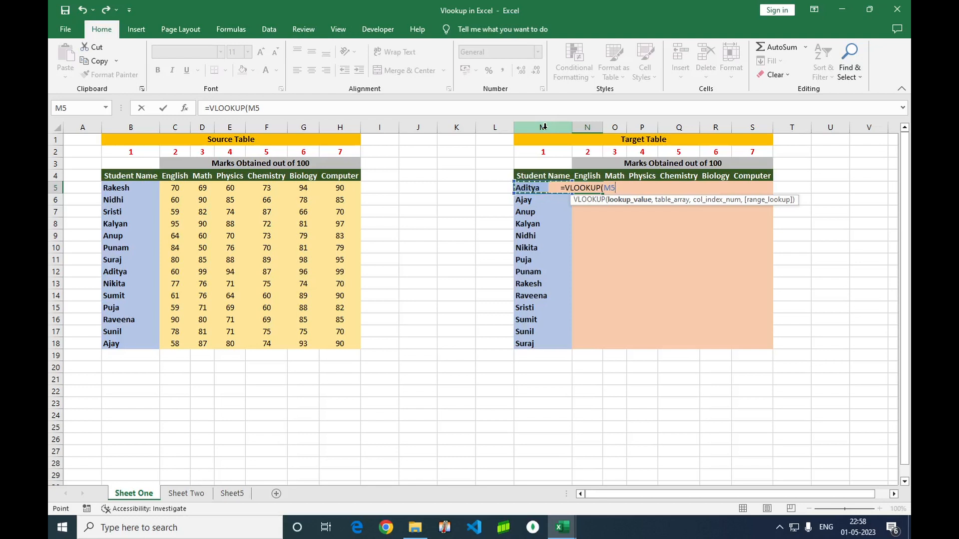
pyautogui.press('F4')
pyautogui.press('F4')
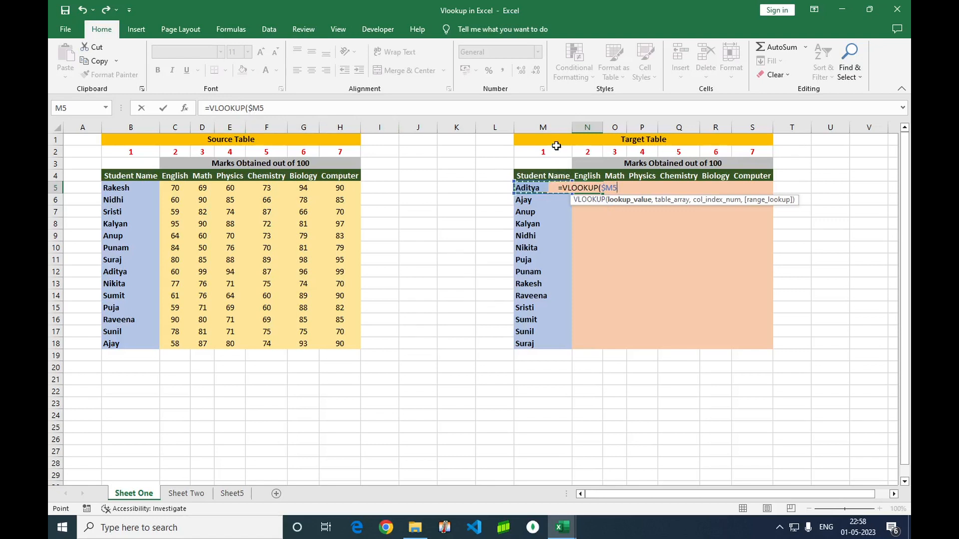
pyautogui.write(',')
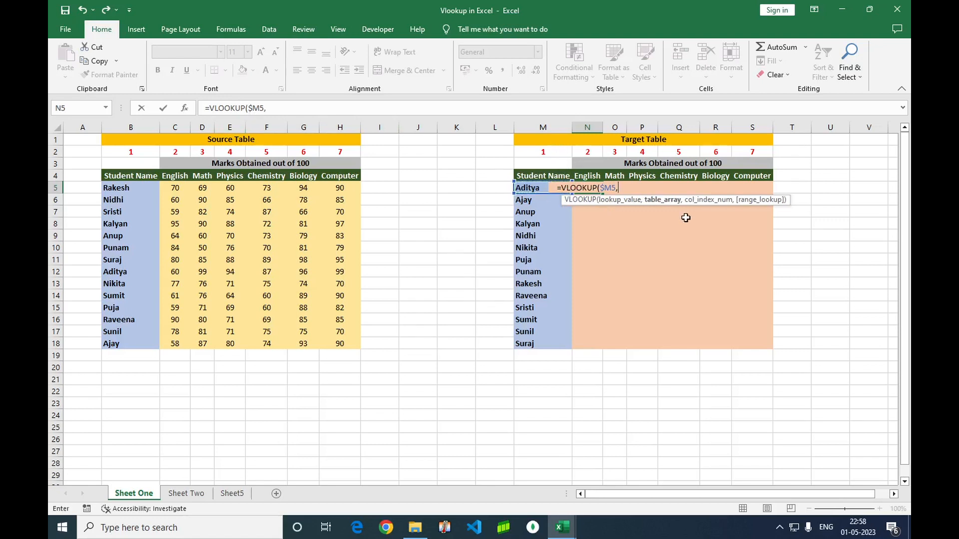
# - Set the formula's table array to the whole source table including headers as the absolute range $B$4:$H$18
pyautogui.click(137, 175)
pyautogui.press('End')
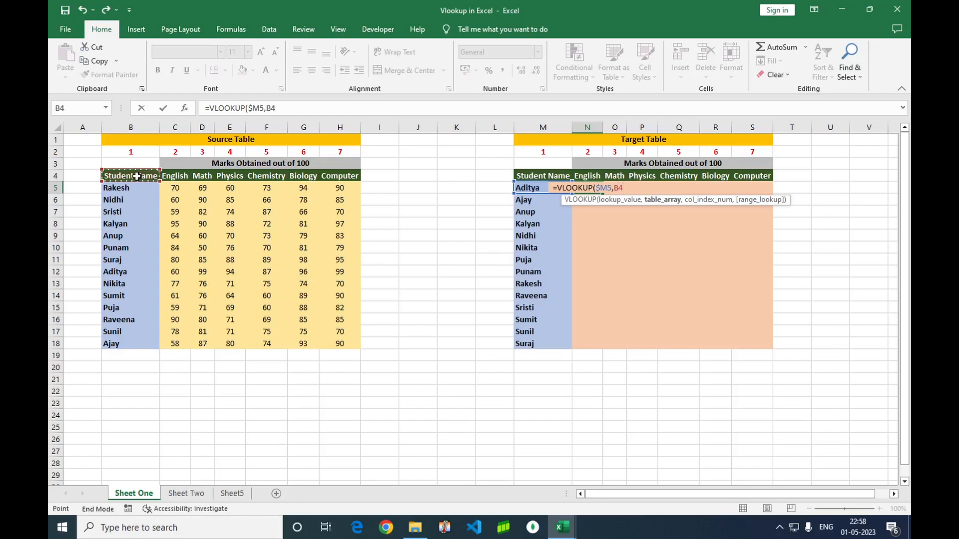
pyautogui.hotkey('shift', 'Right')
pyautogui.press('End')
pyautogui.hotkey('shift', 'Down')
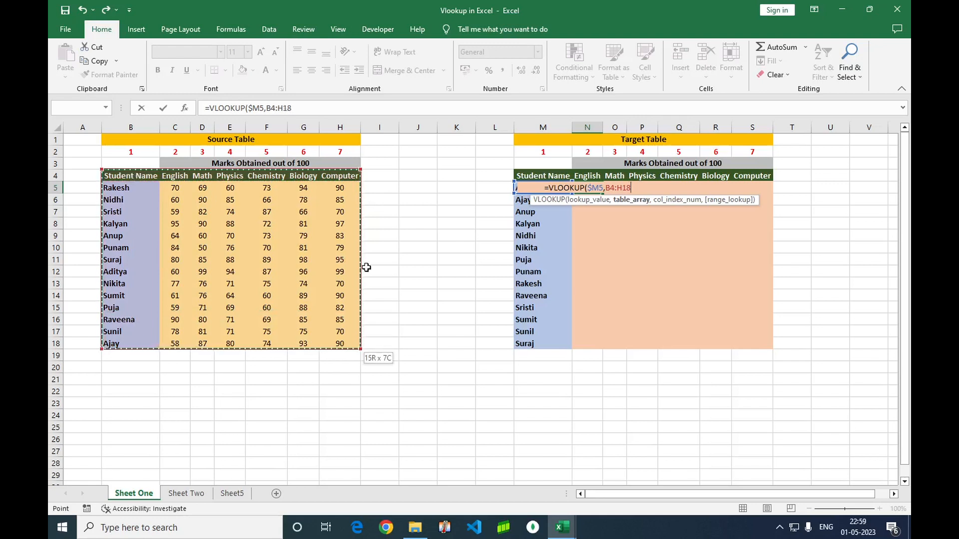
pyautogui.press('F4')
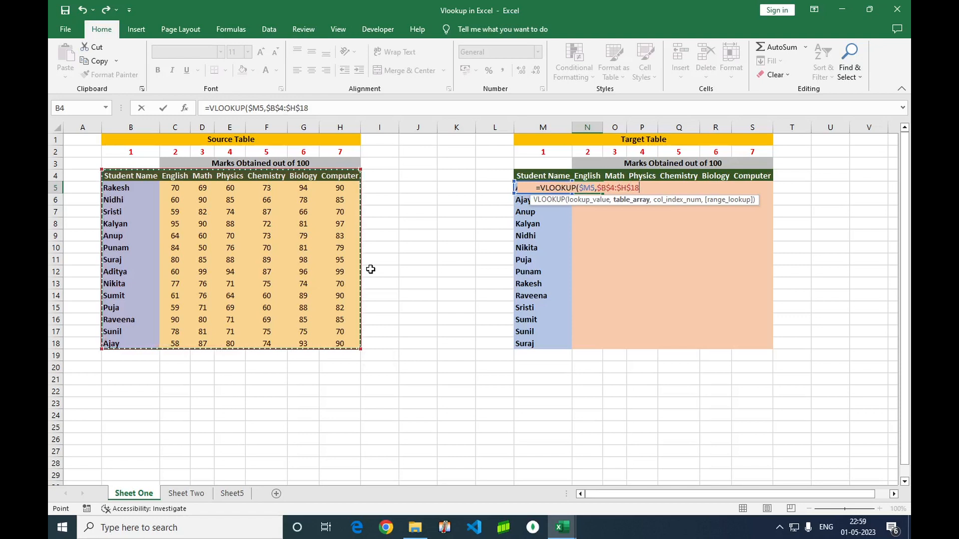
# - Set the VLOOKUP's column index to COLUMNS(M4:N4) and its range lookup to 0 for an exact match
pyautogui.write(',')
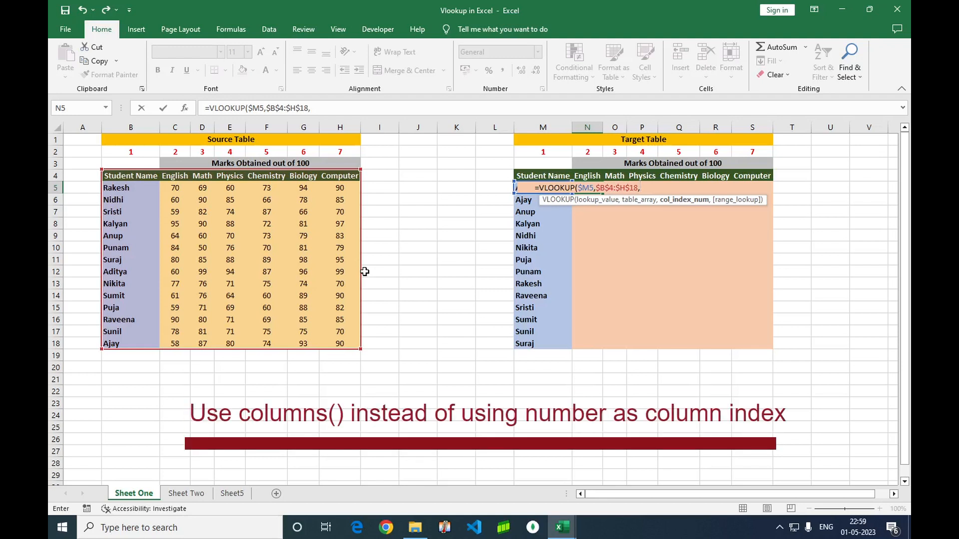
pyautogui.write('colu')
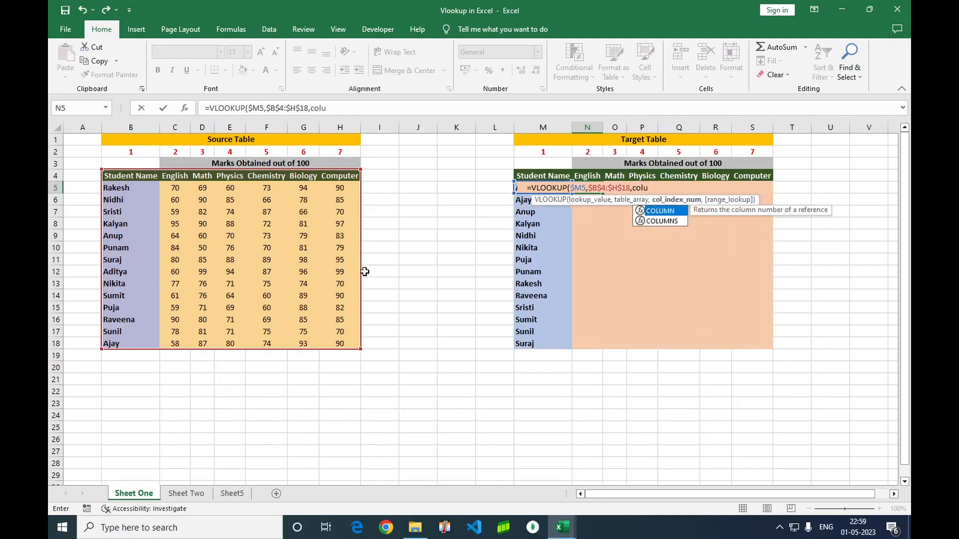
pyautogui.press('Down')
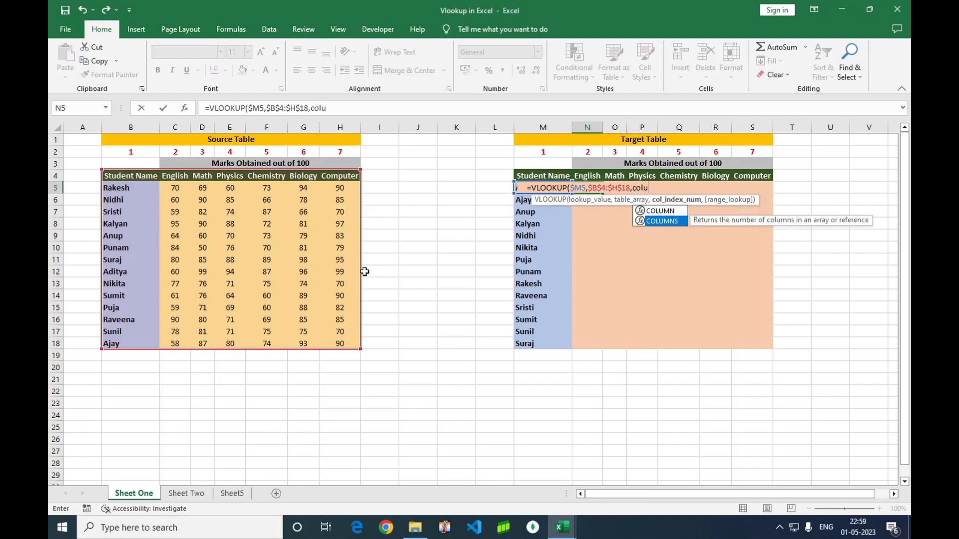
pyautogui.press('Tab')
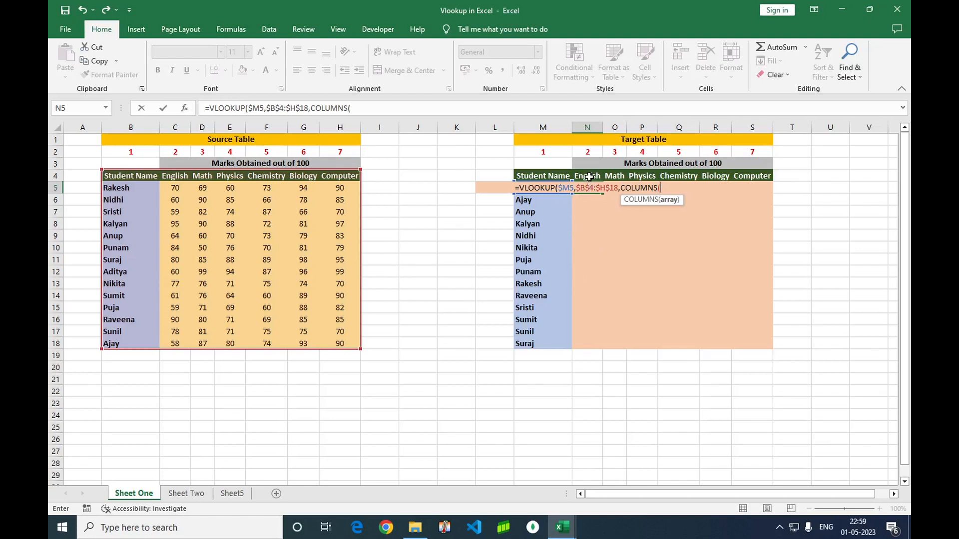
pyautogui.click(548, 176)
pyautogui.hotkey('shift', 'Right')
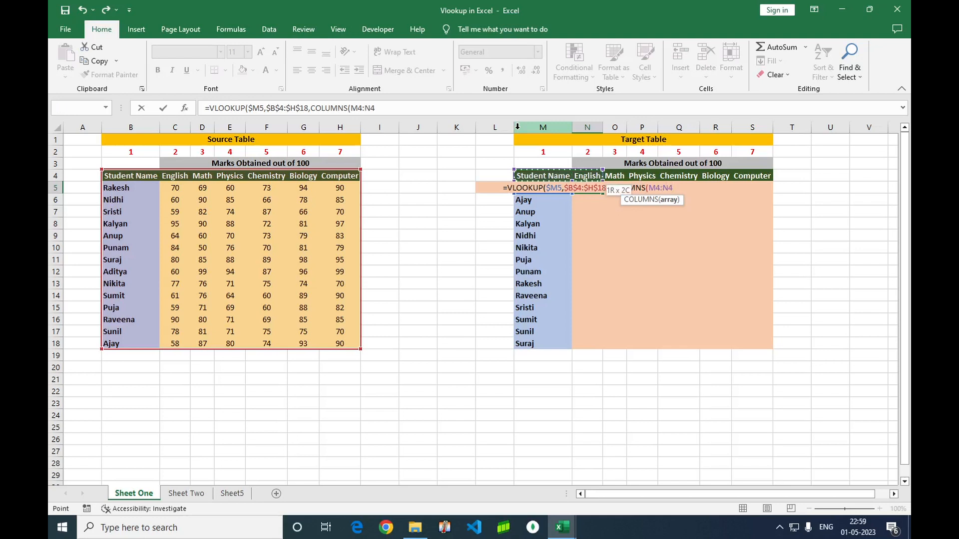
pyautogui.write(')')
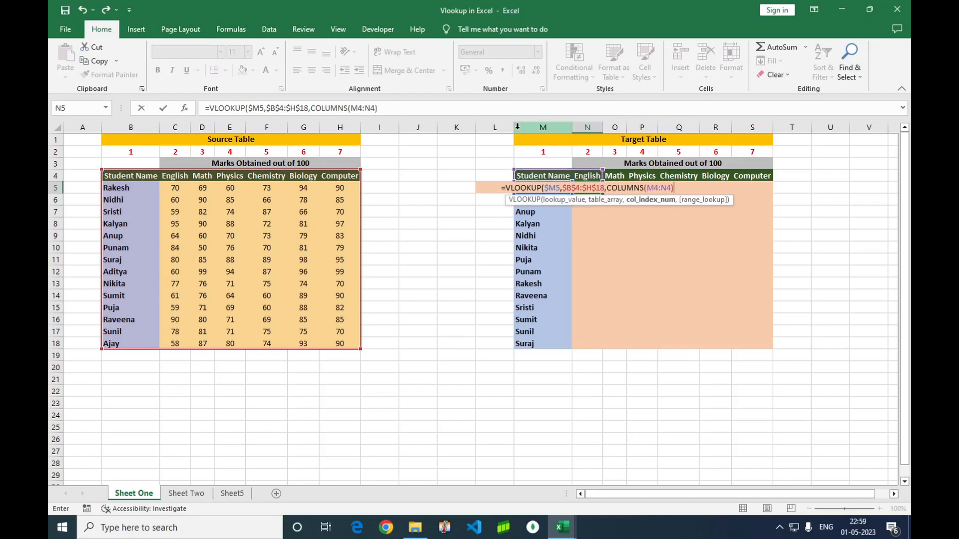
pyautogui.write(',')
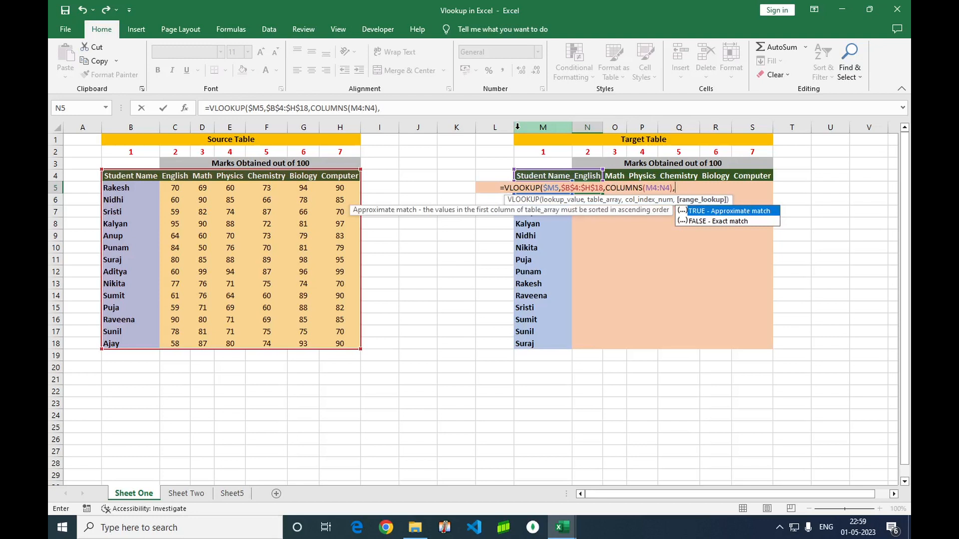
pyautogui.write('0')
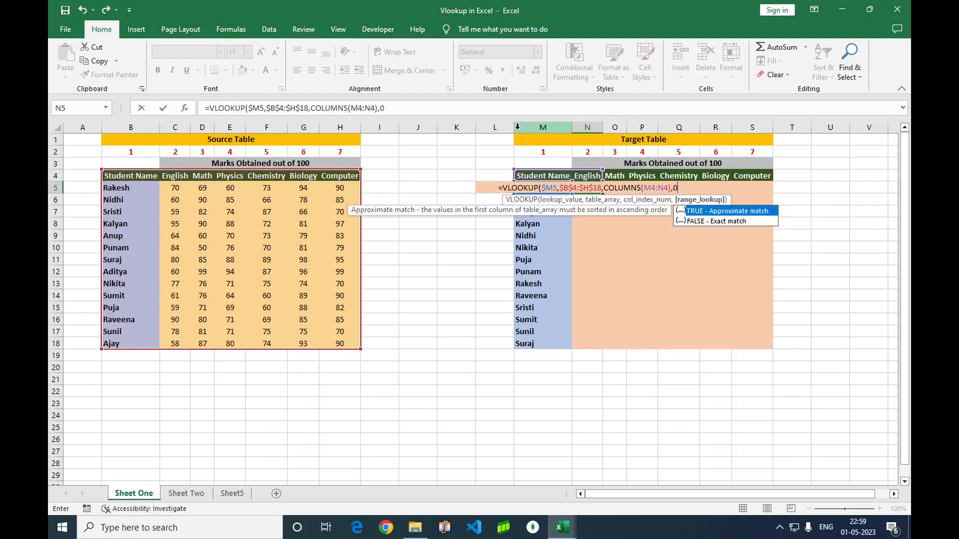
pyautogui.write(')')
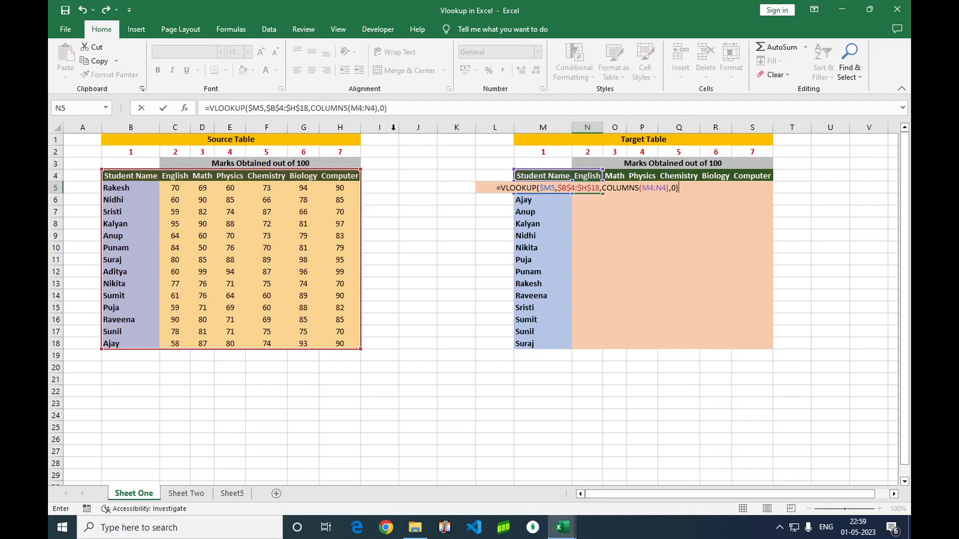
# - Make the first reference inside COLUMNS absolute as $M$4 and enter the formula in N5
pyautogui.click(352, 108)
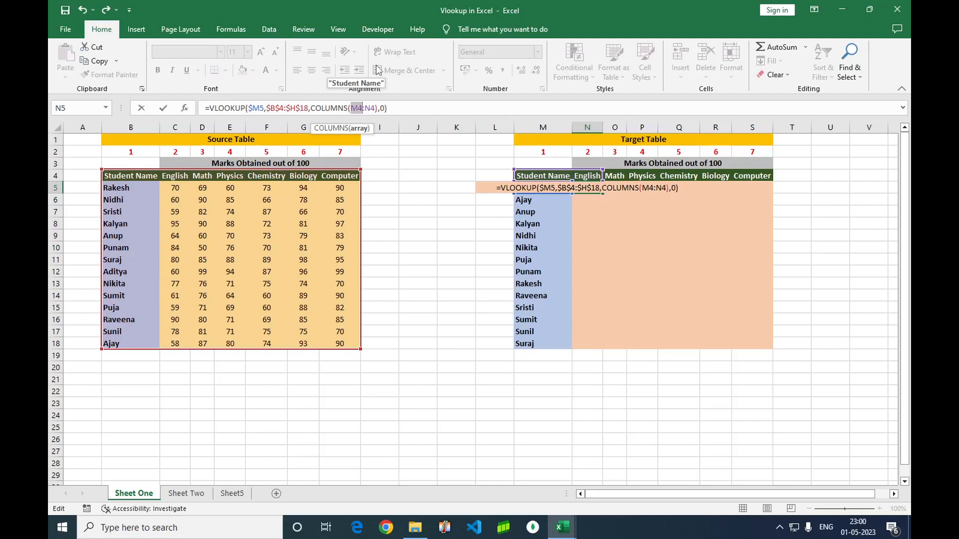
pyautogui.press('F4')
pyautogui.press('Right')
pyautogui.press('Right')
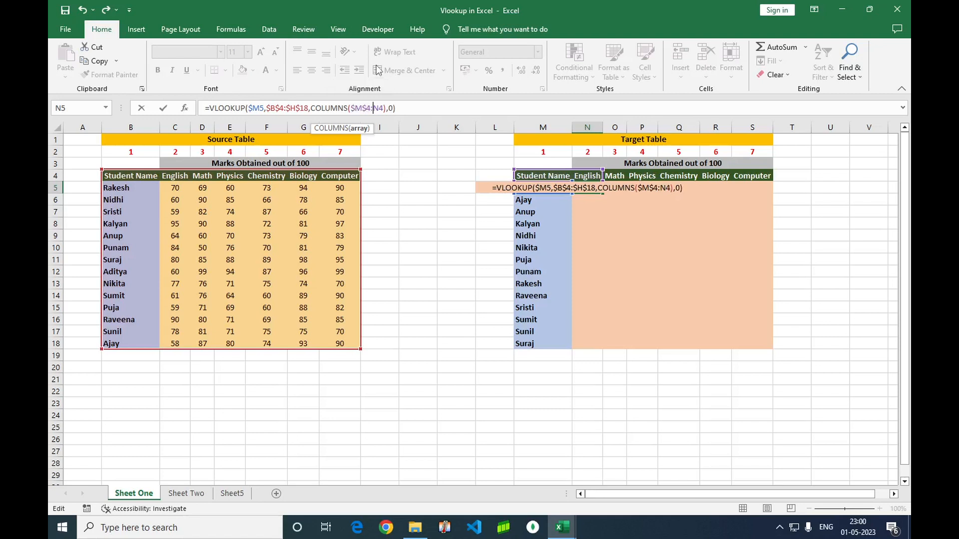
pyautogui.hotkey('ctrl', 'Return')
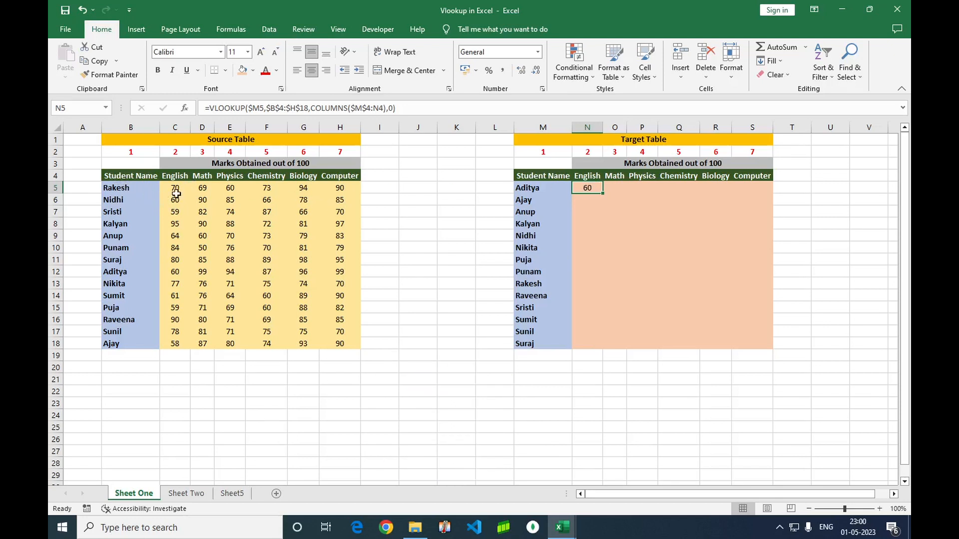
# - Fill the VLOOKUP formula from N5 across to S5 to get all subject marks of the target table's first student
pyautogui.click(126, 273)
pyautogui.click(170, 272)
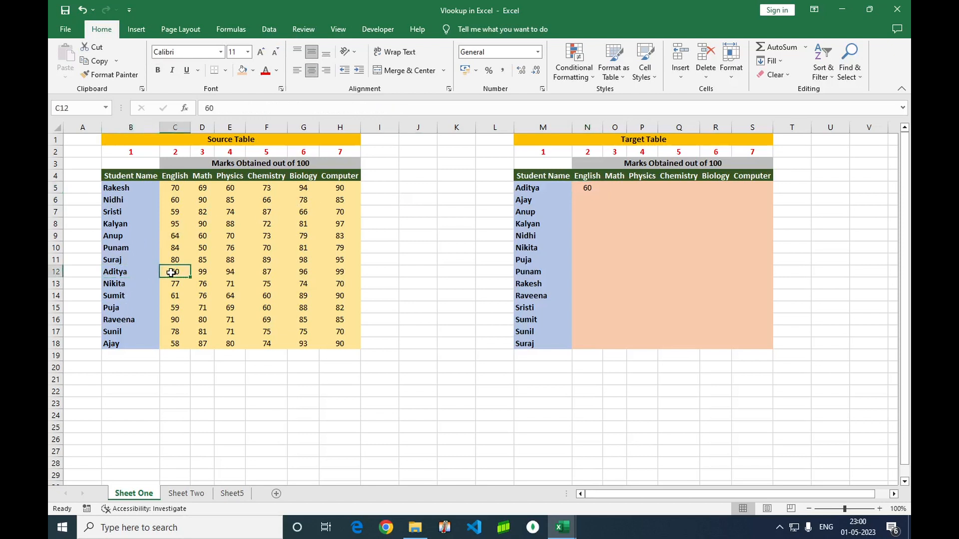
pyautogui.click(588, 190)
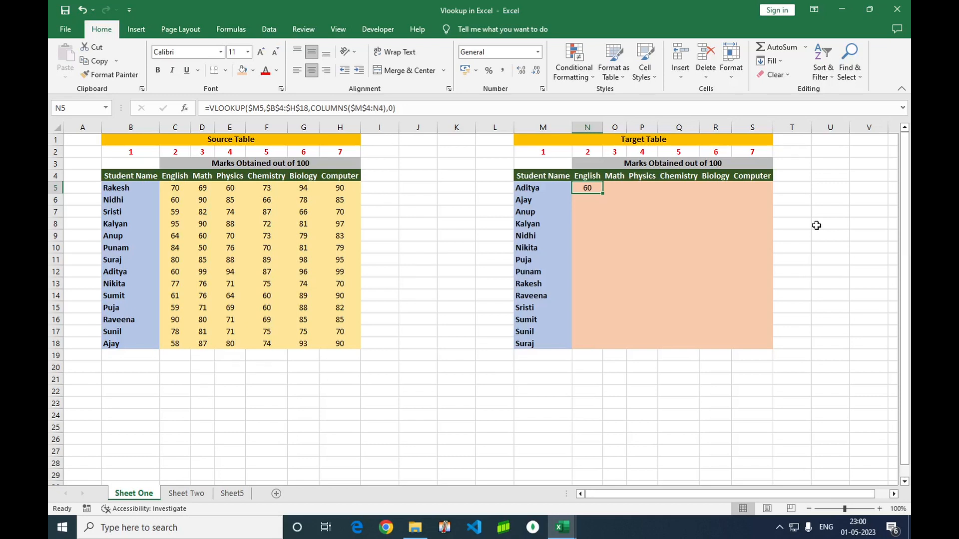
pyautogui.hotkey('shift', 'Right')
pyautogui.hotkey('shift', 'Right')
pyautogui.hotkey('shift', 'Right')
pyautogui.hotkey('shift', 'Right')
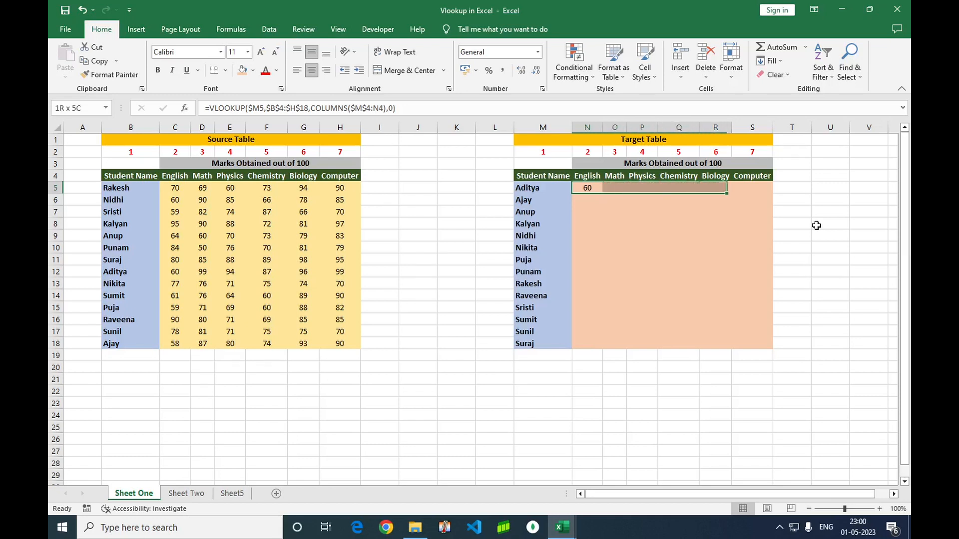
pyautogui.hotkey('shift', 'Right')
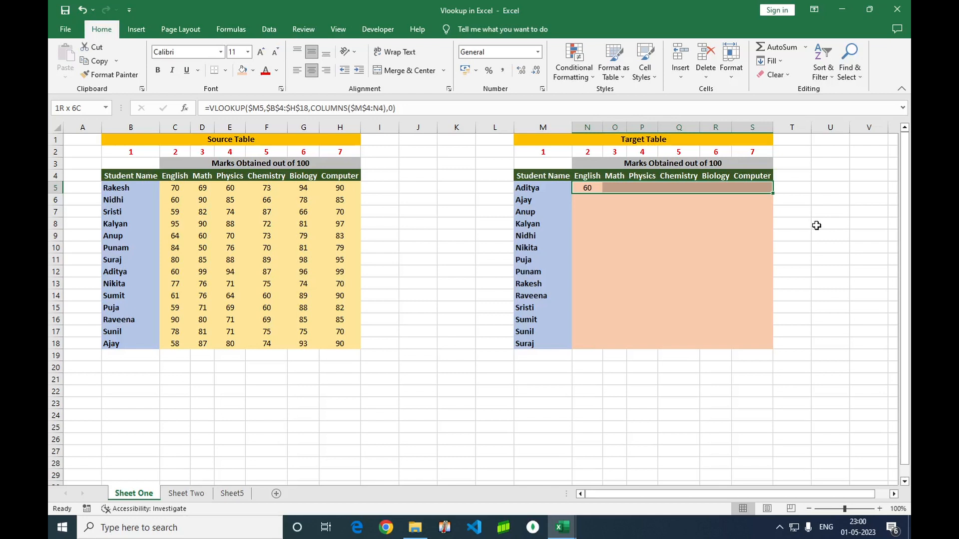
pyautogui.hotkey('ctrl', 'r')
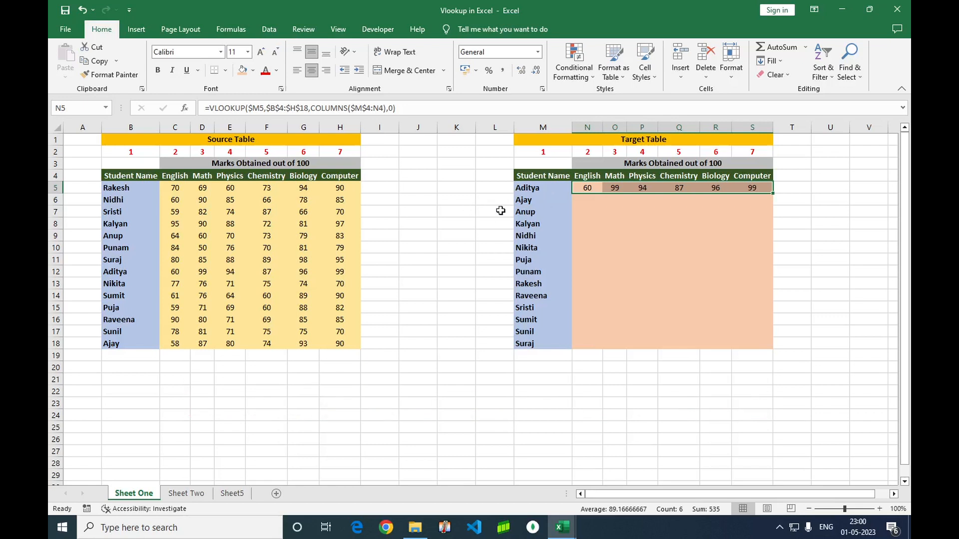
# - Compare the marks in row 5 of the target table with the same student's marks in row 12 of the source table
pyautogui.click(177, 276)
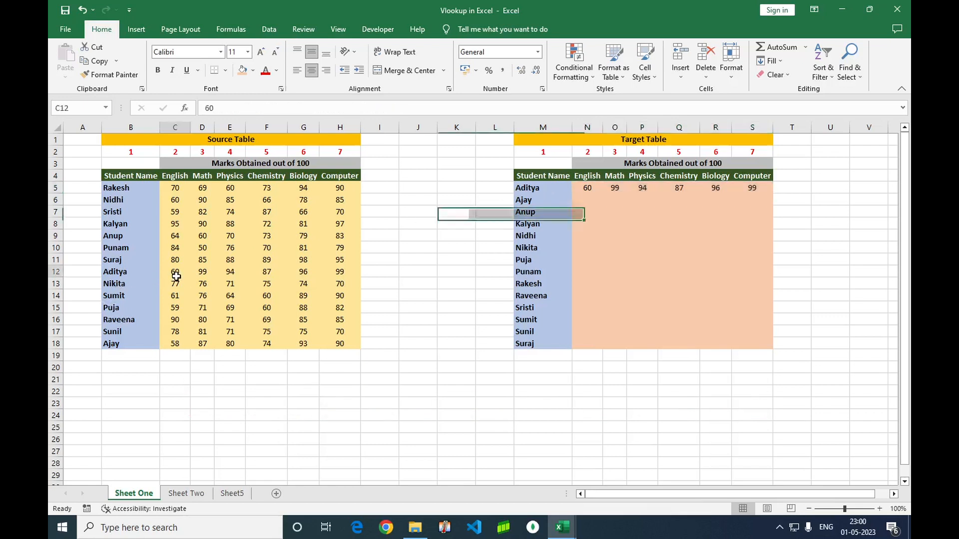
pyautogui.click(587, 188)
pyautogui.click(201, 273)
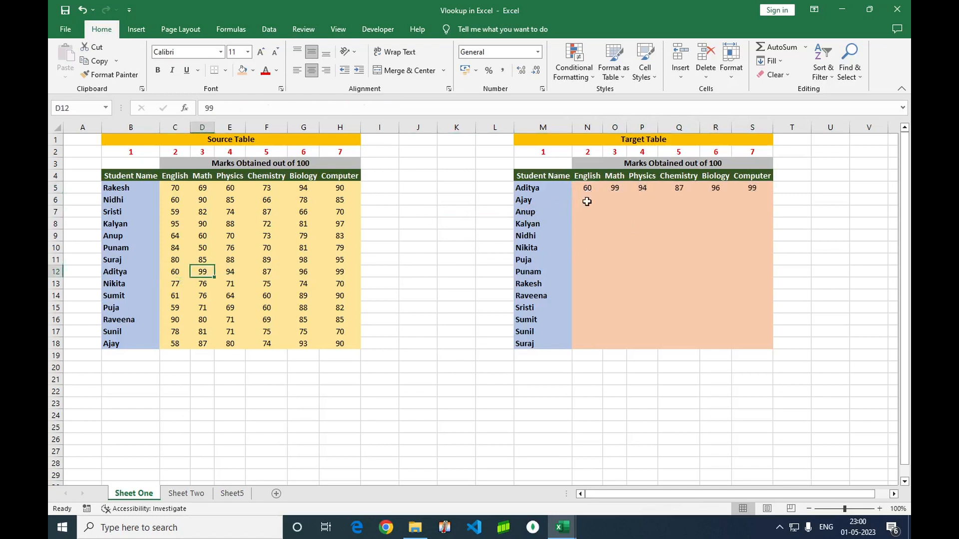
pyautogui.click(614, 190)
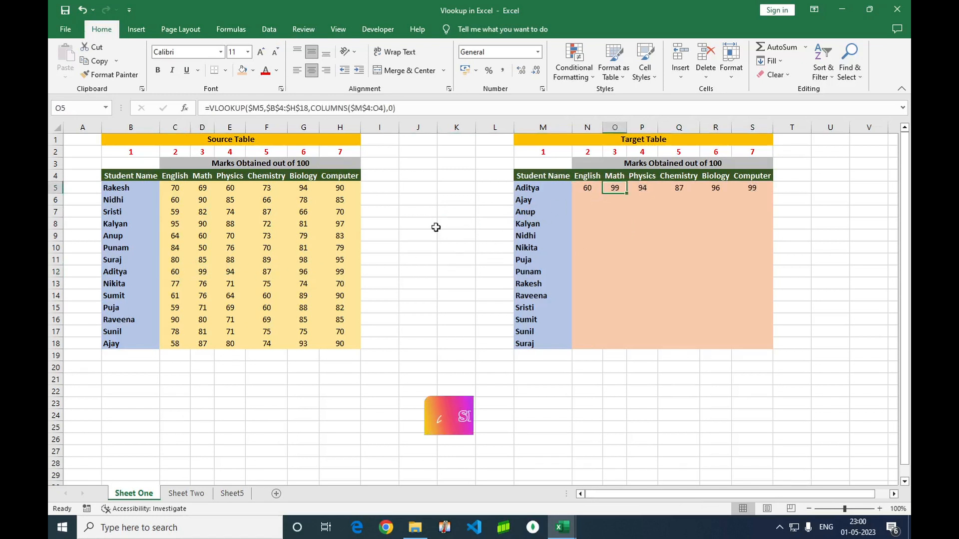
pyautogui.click(230, 272)
pyautogui.click(643, 188)
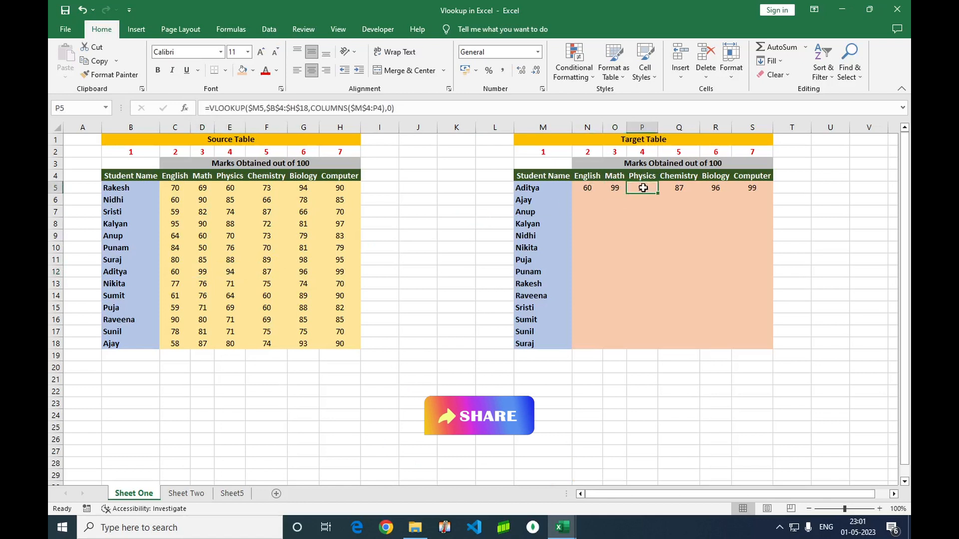
pyautogui.click(341, 273)
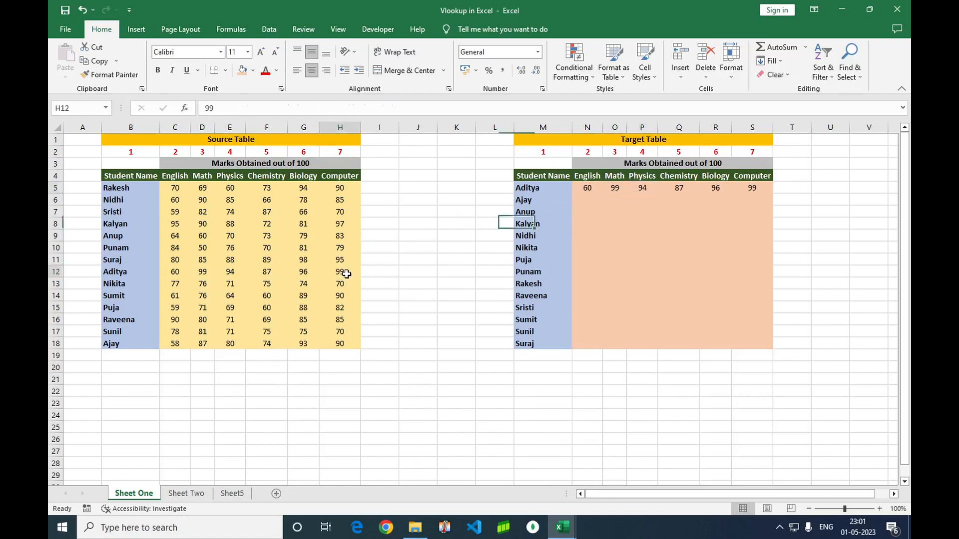
pyautogui.click(752, 188)
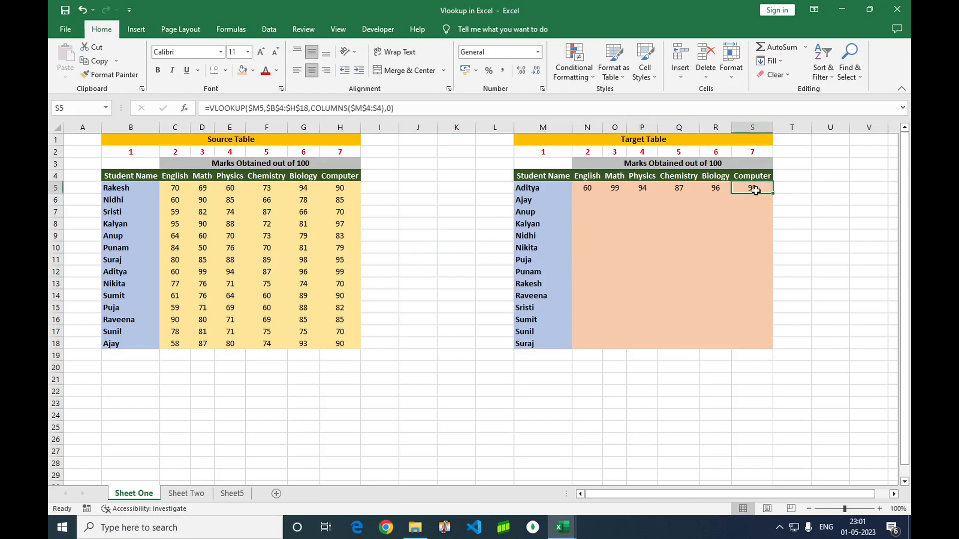
# - Fill the row 5 formulas down through N5:S18 to complete every student's marks in the target table
pyautogui.click(584, 188)
pyautogui.hotkey('shift', 'Right')
pyautogui.hotkey('shift', 'Right')
pyautogui.hotkey('shift', 'Right')
pyautogui.hotkey('shift', 'Right')
pyautogui.hotkey('shift', 'Right')
pyautogui.hotkey('shift', 'Right')
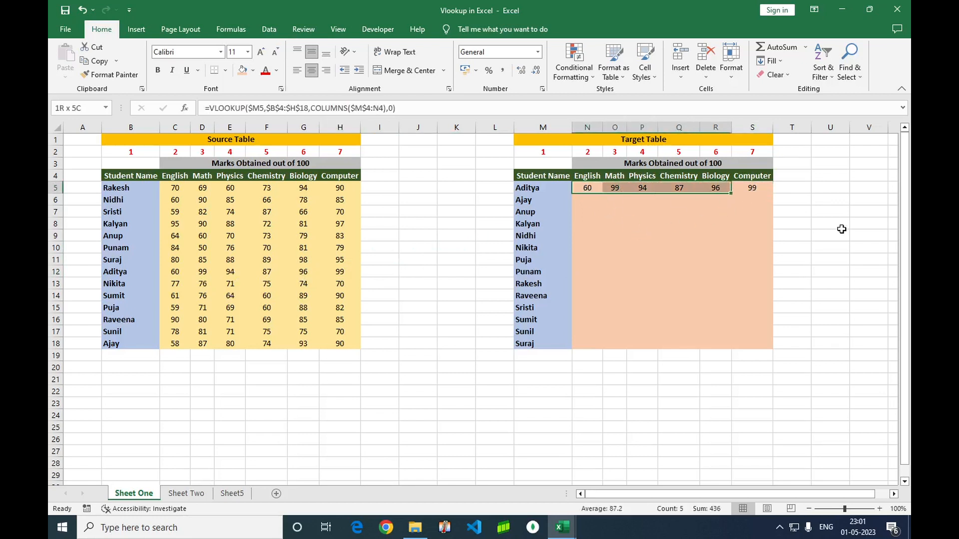
pyautogui.hotkey('shift', 'Left')
pyautogui.hotkey('shift', 'Down')
pyautogui.hotkey('shift', 'Down')
pyautogui.hotkey('shift', 'Down')
pyautogui.hotkey('shift', 'Down')
pyautogui.hotkey('shift', 'Down')
pyautogui.hotkey('shift', 'Down')
pyautogui.hotkey('shift', 'Down')
pyautogui.hotkey('shift', 'Down')
pyautogui.hotkey('shift', 'Down')
pyautogui.hotkey('shift', 'Down')
pyautogui.hotkey('shift', 'Down')
pyautogui.hotkey('shift', 'Down')
pyautogui.hotkey('shift', 'Down')
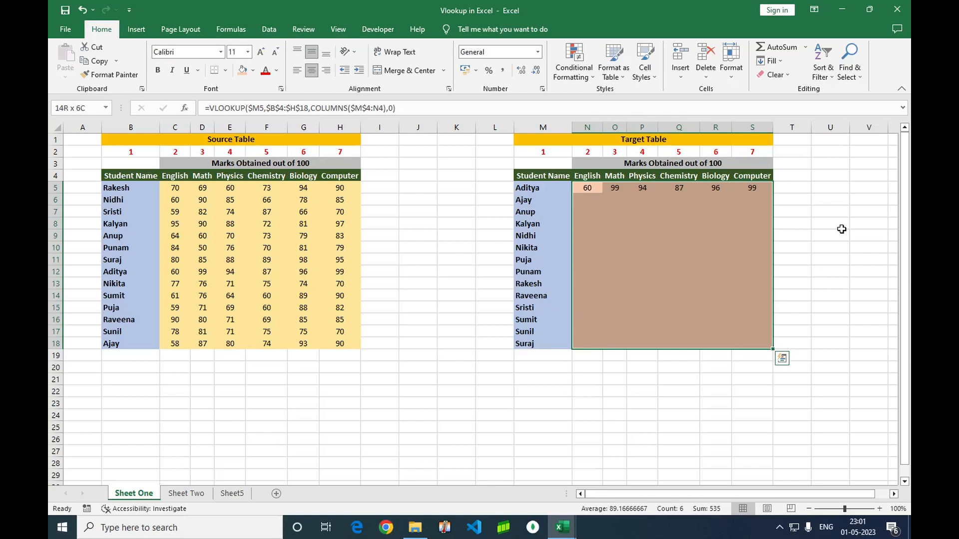
pyautogui.hotkey('ctrl', 'd')
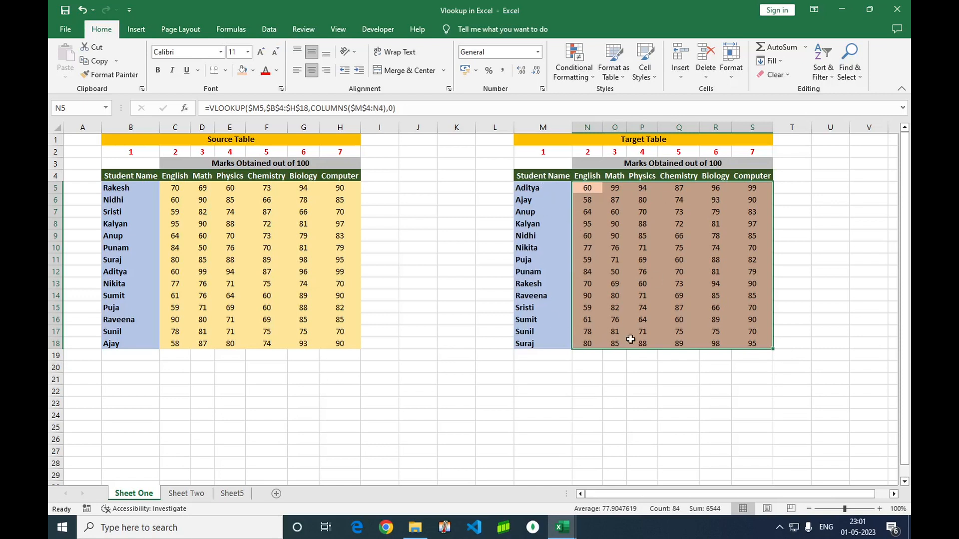
pyautogui.click(800, 253)
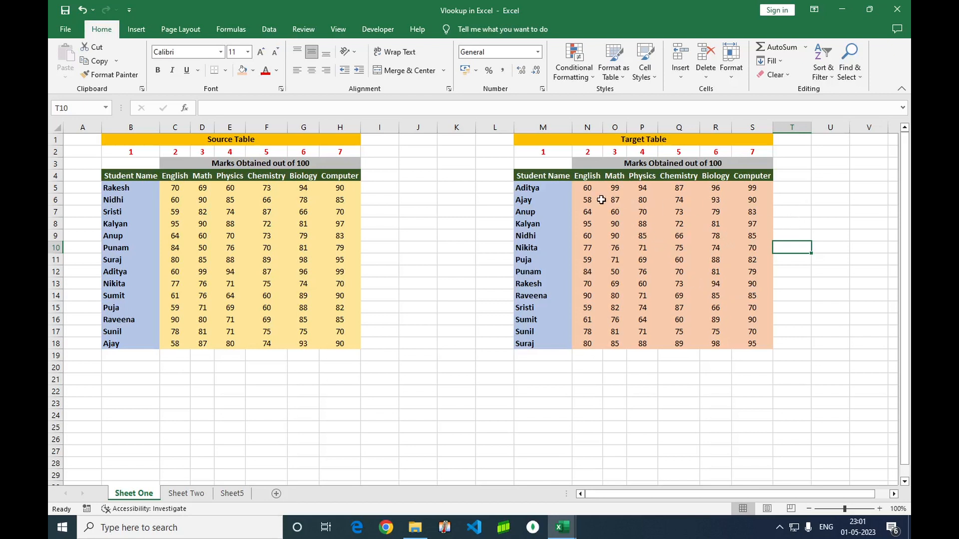
# - Clear all subject marks in N5:S18 of the target table and return to N5
pyautogui.click(586, 189)
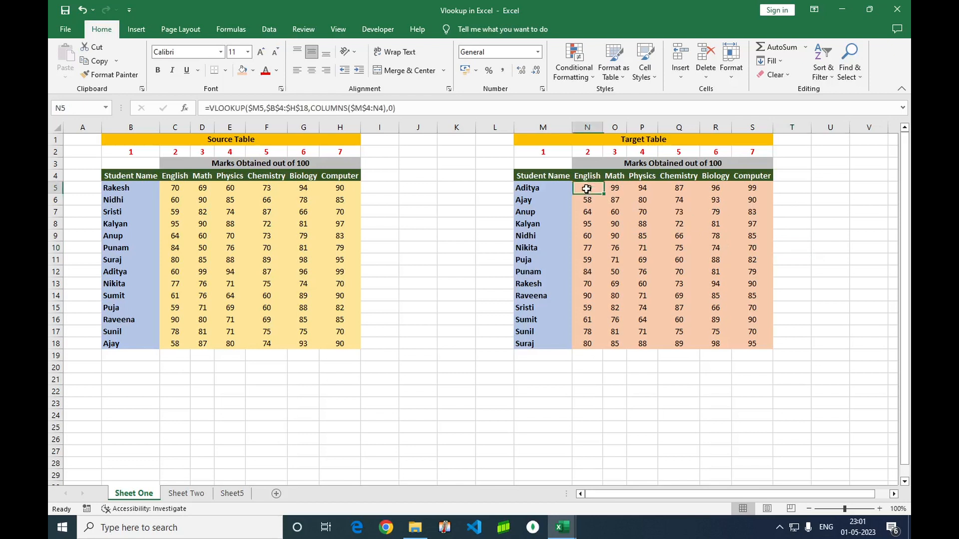
pyautogui.hotkey('shift', 'Right')
pyautogui.hotkey('shift', 'Right')
pyautogui.hotkey('shift', 'Right')
pyautogui.hotkey('shift', 'Right')
pyautogui.hotkey('shift', 'Right')
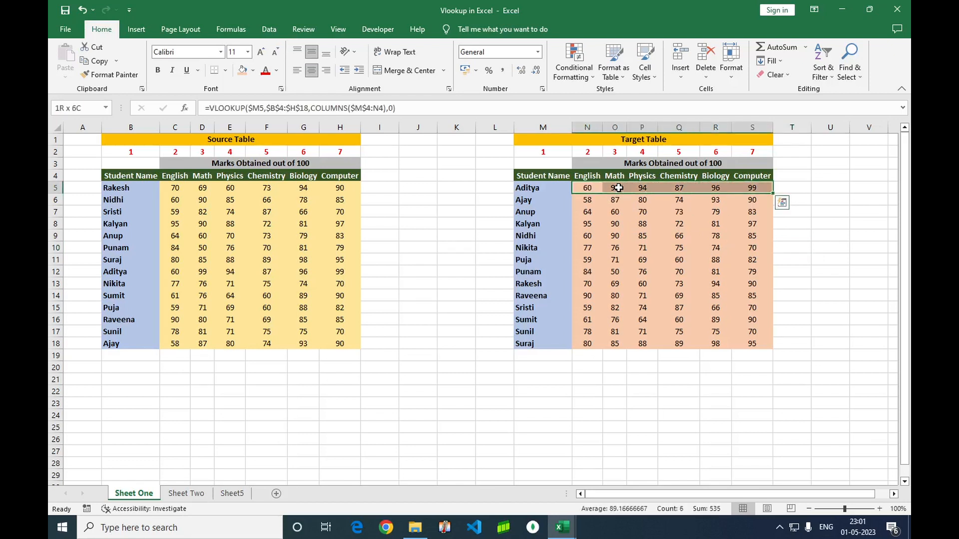
pyautogui.hotkey('ctrl', 'shift', 'Down')
pyautogui.press('Delete')
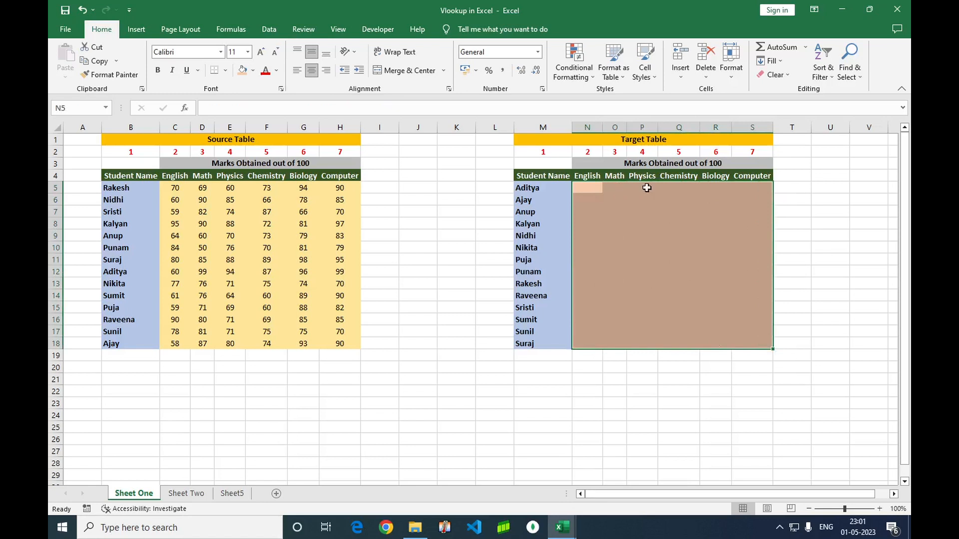
pyautogui.click(590, 188)
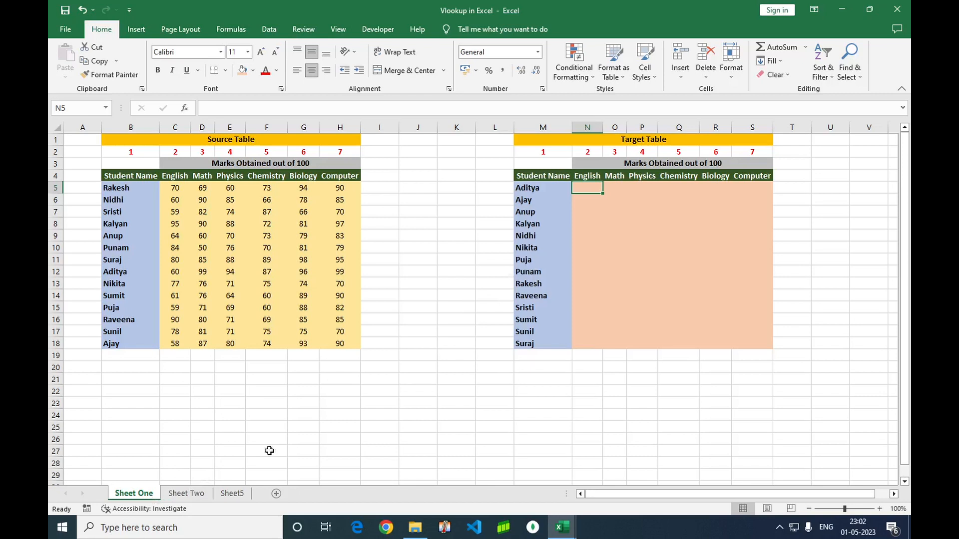
# - Look at the source table on Sheet Two, then return to the target table on Sheet One
pyautogui.click(193, 495)
pyautogui.click(239, 224)
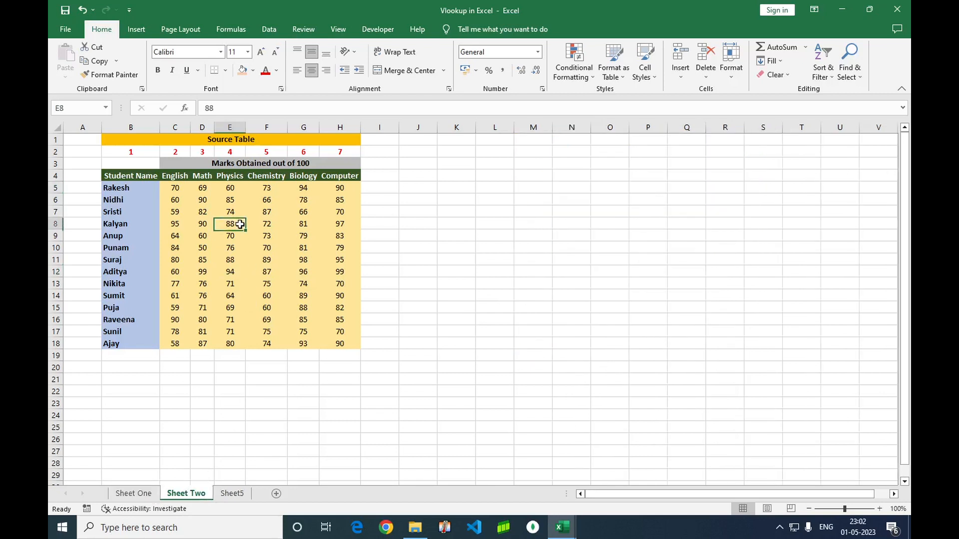
pyautogui.click(236, 142)
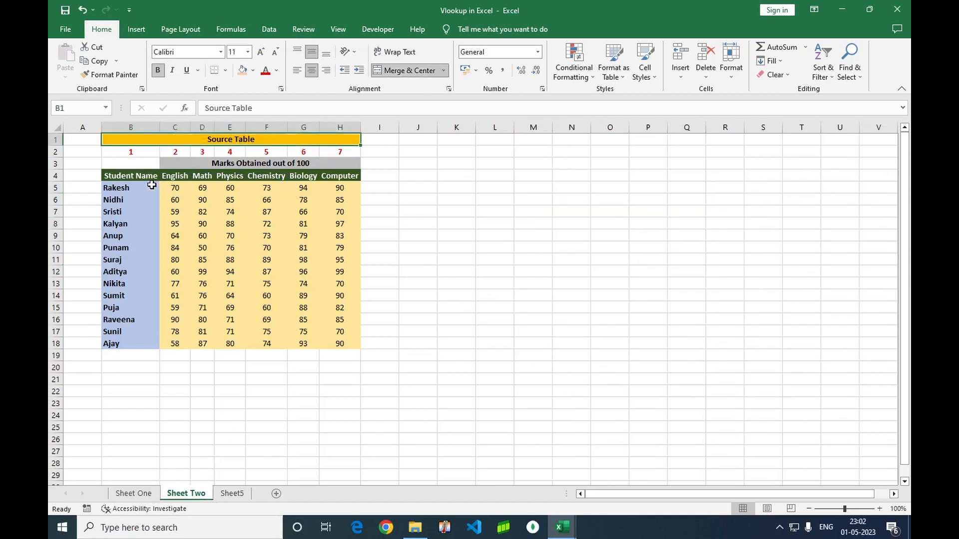
pyautogui.click(148, 494)
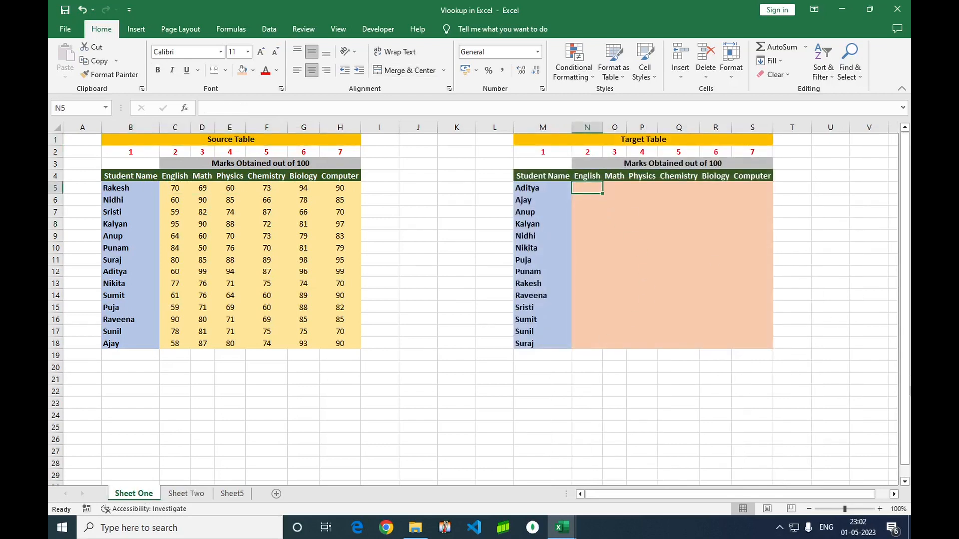
# - Start a VLOOKUP formula in N5 with the column-locked student name cell $M5 as the lookup value
pyautogui.write('=')
pyautogui.write('vlo')
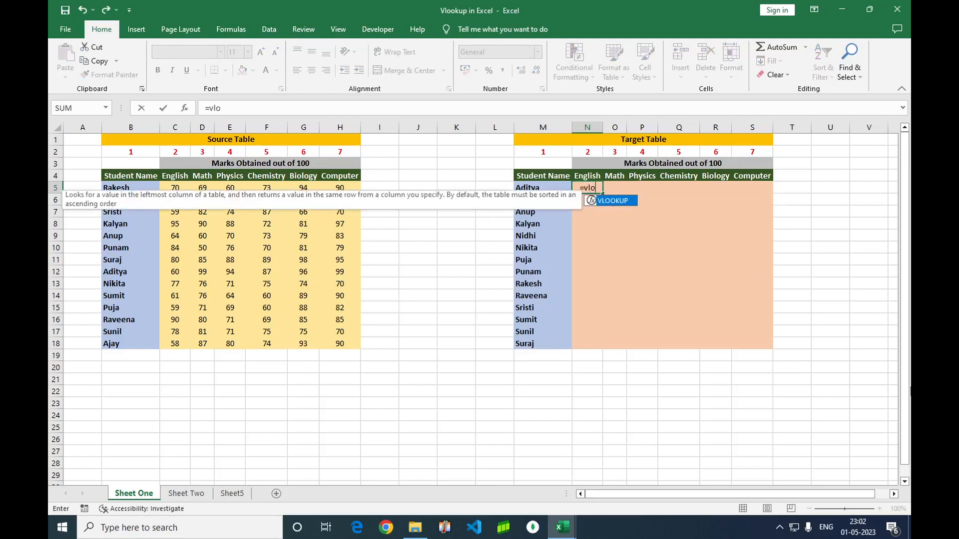
pyautogui.press('Tab')
pyautogui.click(535, 187)
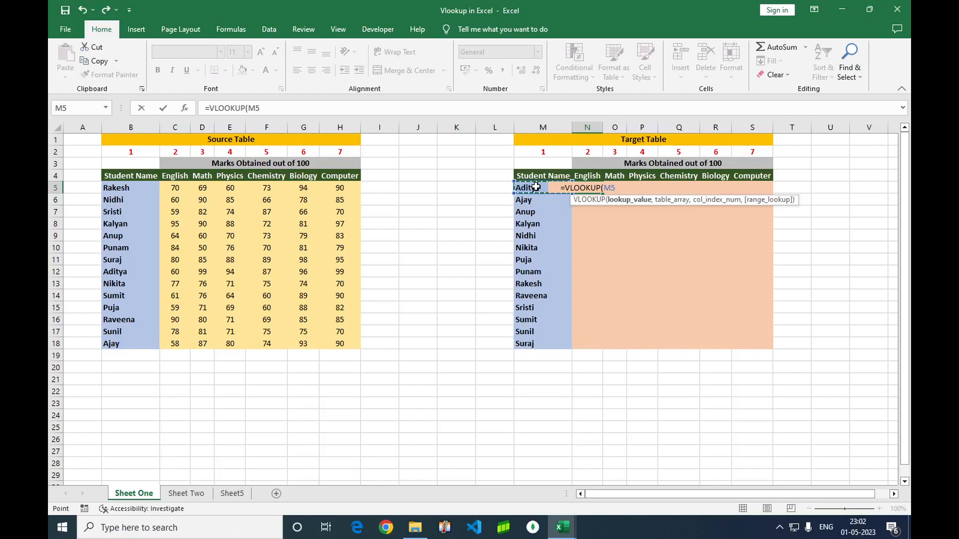
pyautogui.press('F4')
pyautogui.press('F4')
pyautogui.press('F4')
pyautogui.write(',')
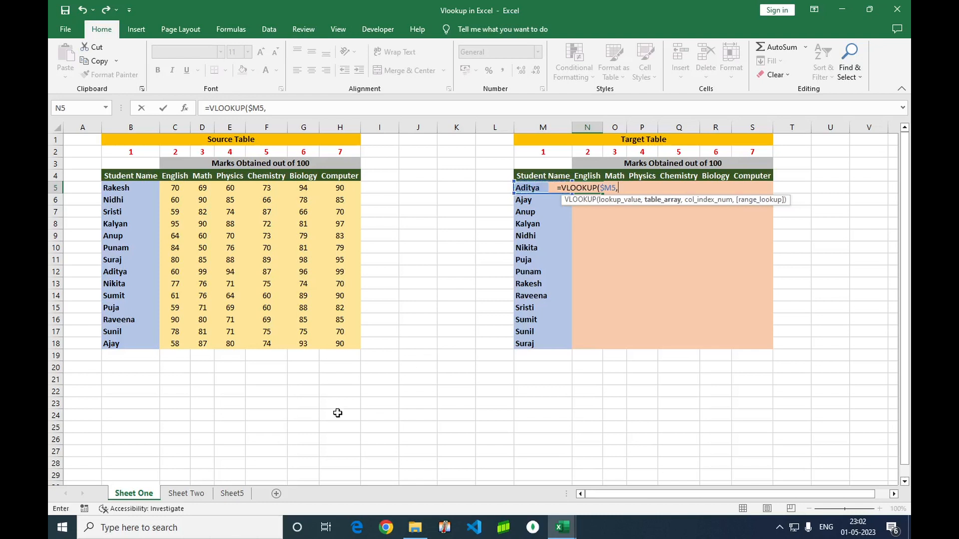
# - Set the VLOOKUP table array to the source table on Sheet Two, locked as $B$4:$H$18
pyautogui.click(188, 497)
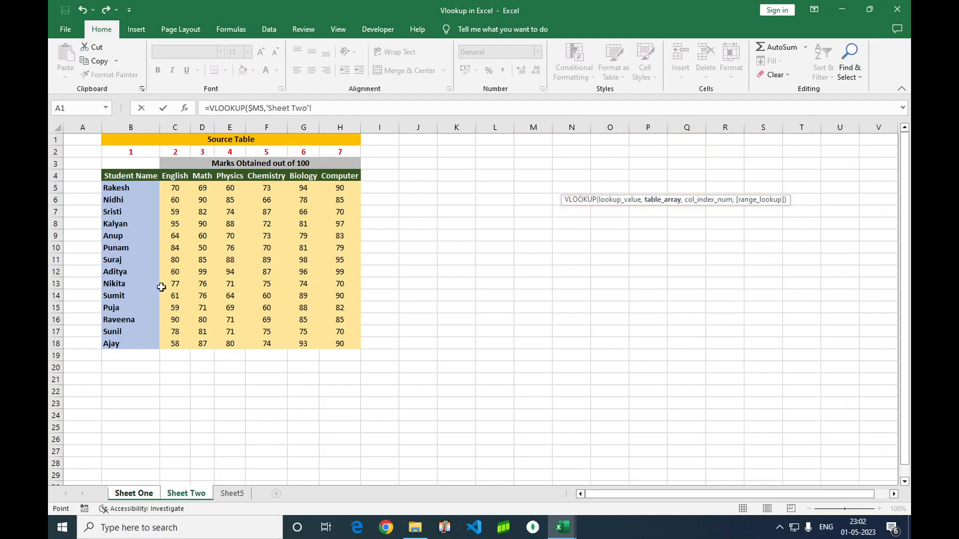
pyautogui.moveTo(124, 177); pyautogui.dragTo(353, 345)
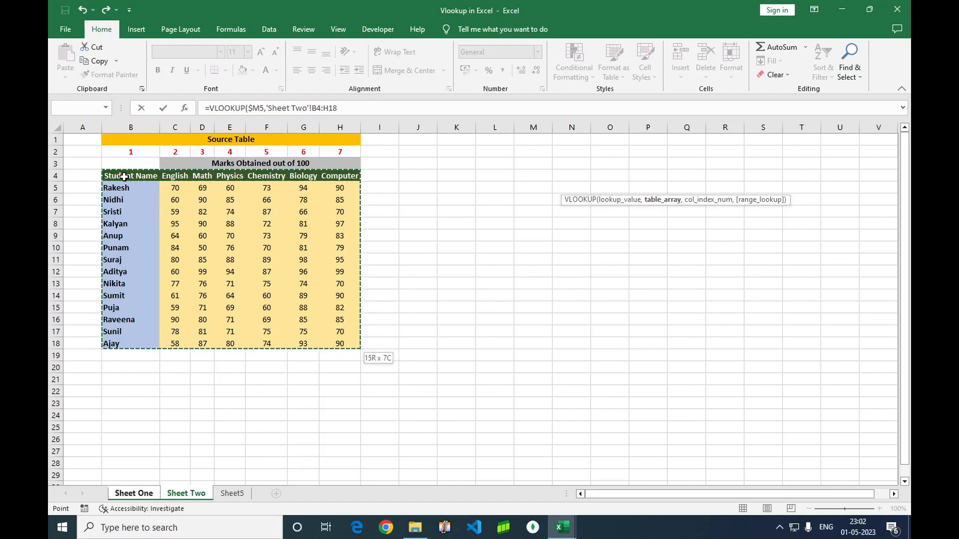
pyautogui.press('F4')
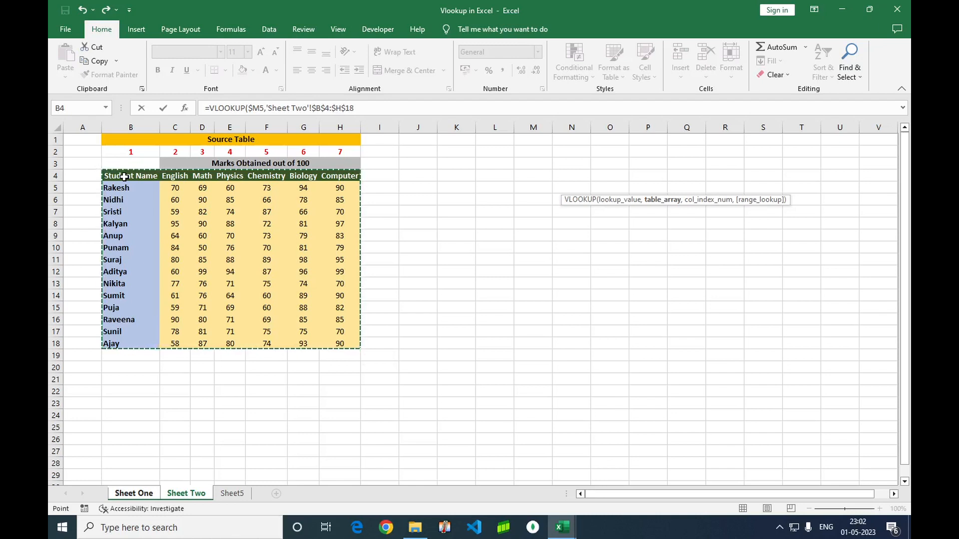
pyautogui.write(',')
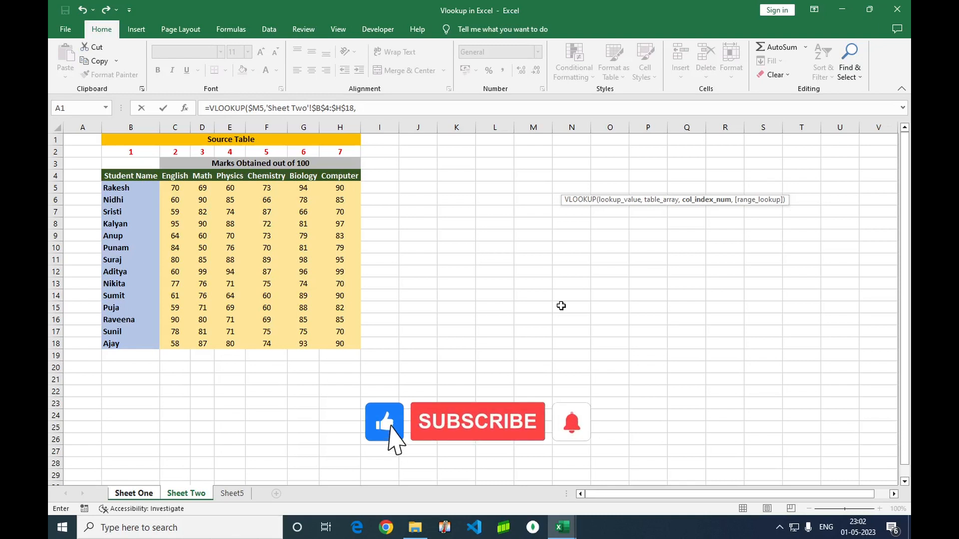
# - Use COLUMNS over the target table headers M4:N4 on Sheet One as the VLOOKUP column index
pyautogui.write('colu')
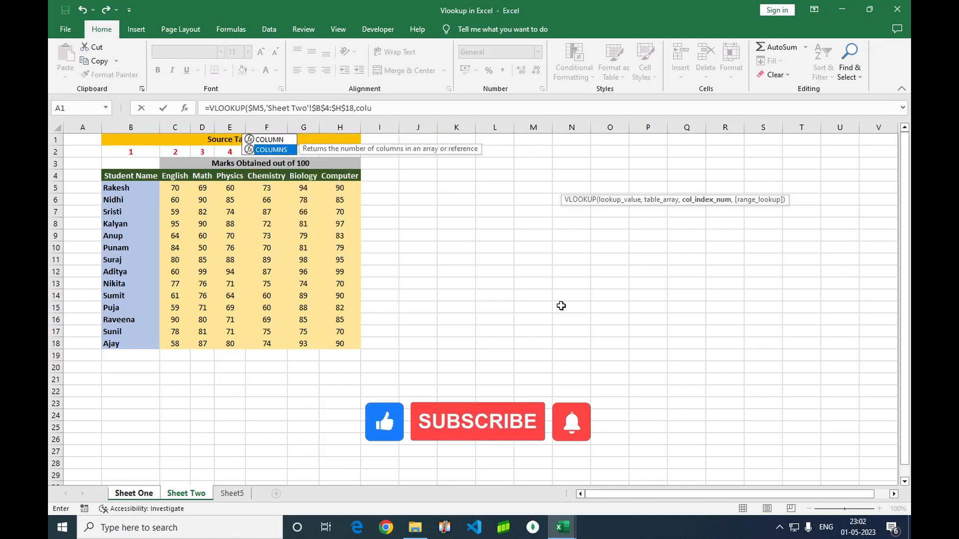
pyautogui.press('Tab')
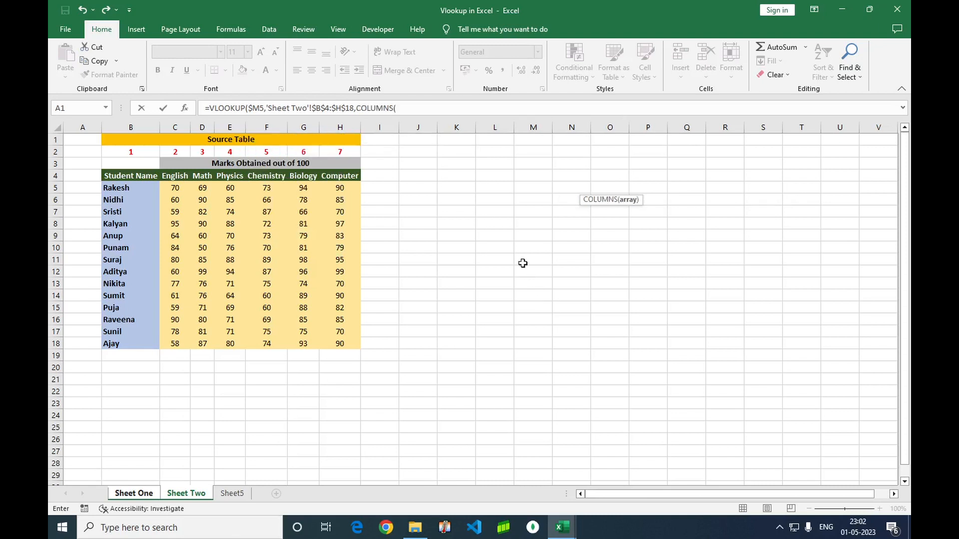
pyautogui.click(133, 494)
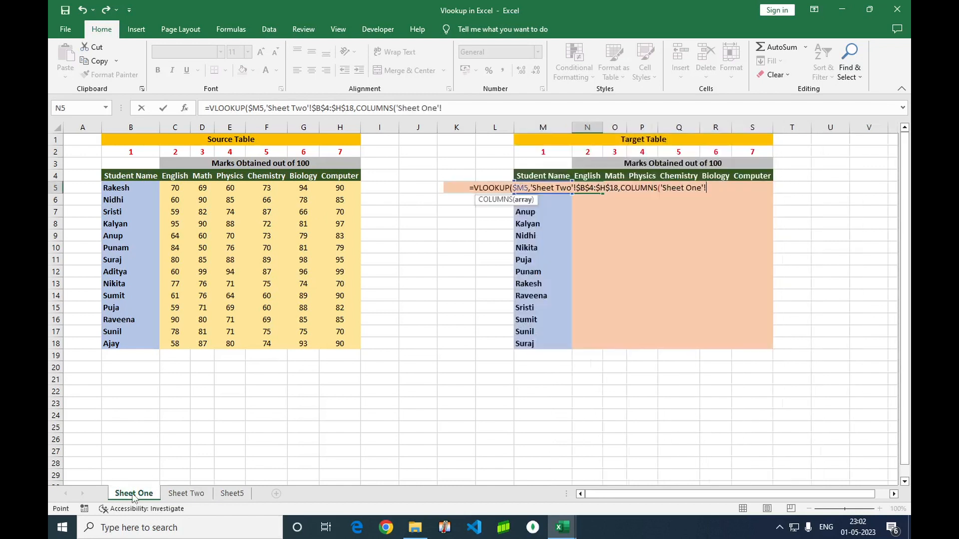
pyautogui.click(544, 175)
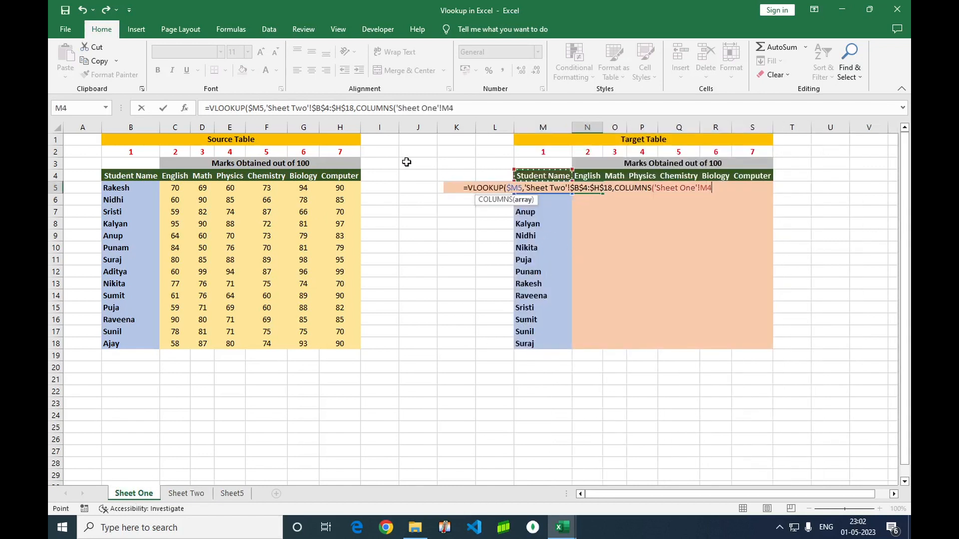
pyautogui.hotkey('shift', 'Right')
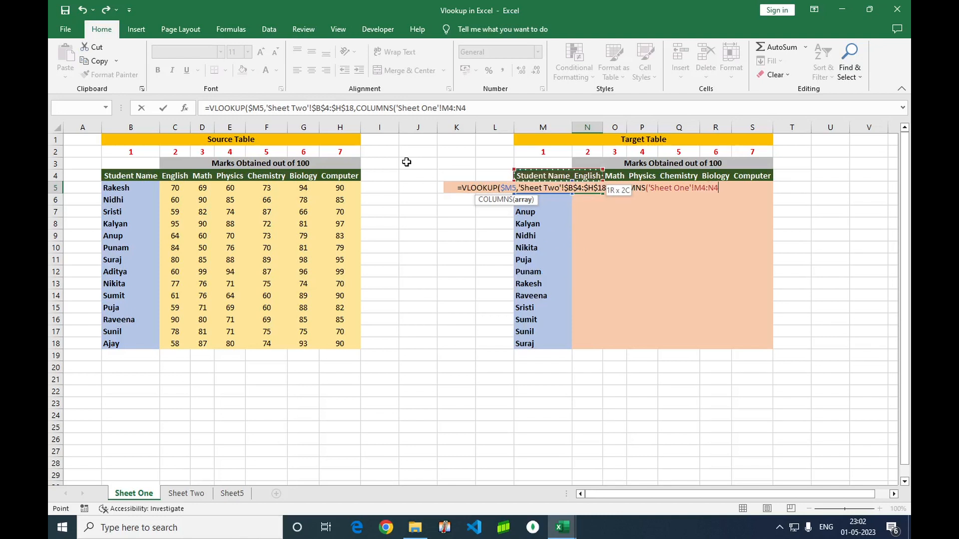
pyautogui.write(')')
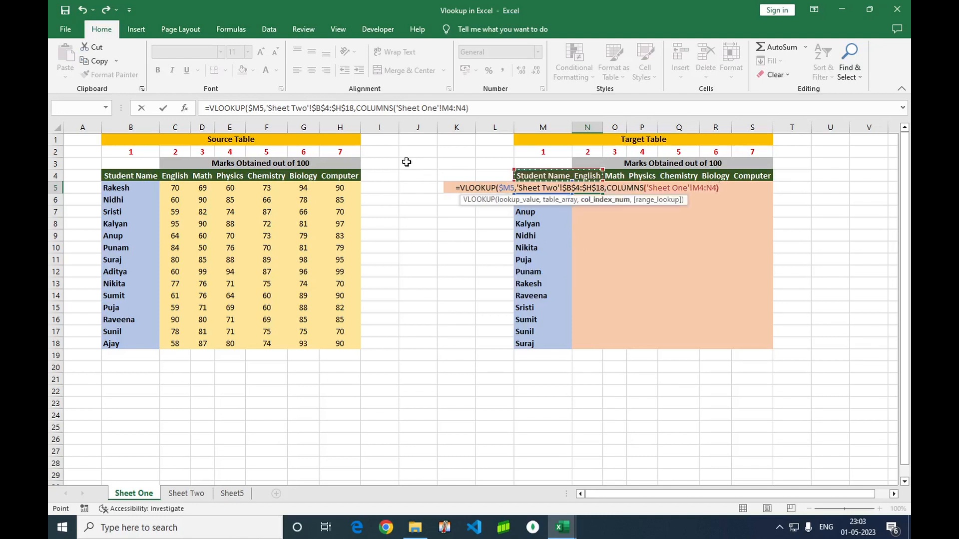
# - Lock the first reference of the COLUMNS range in the N5 formula as $M$4
pyautogui.click(443, 108)
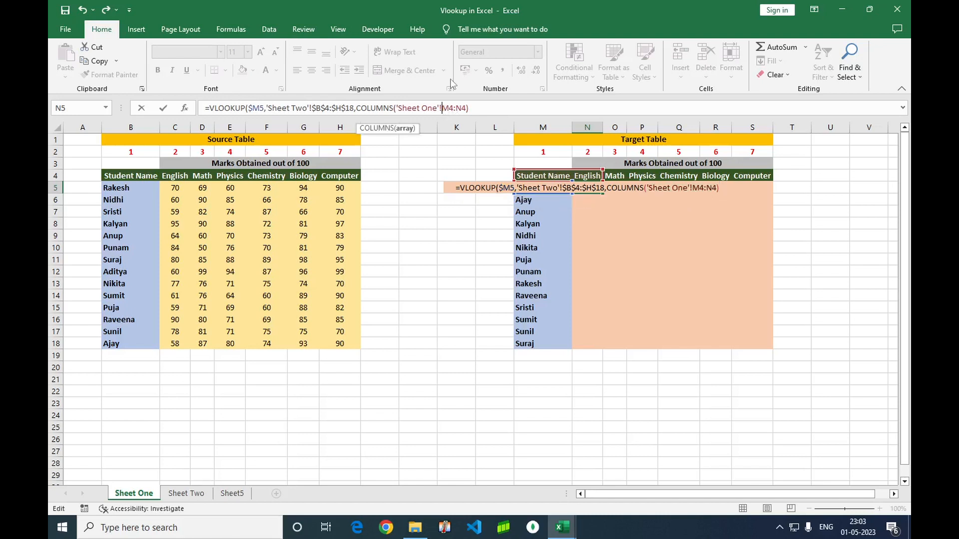
pyautogui.hotkey('shift', 'Right')
pyautogui.hotkey('shift', 'Right')
pyautogui.press('F4')
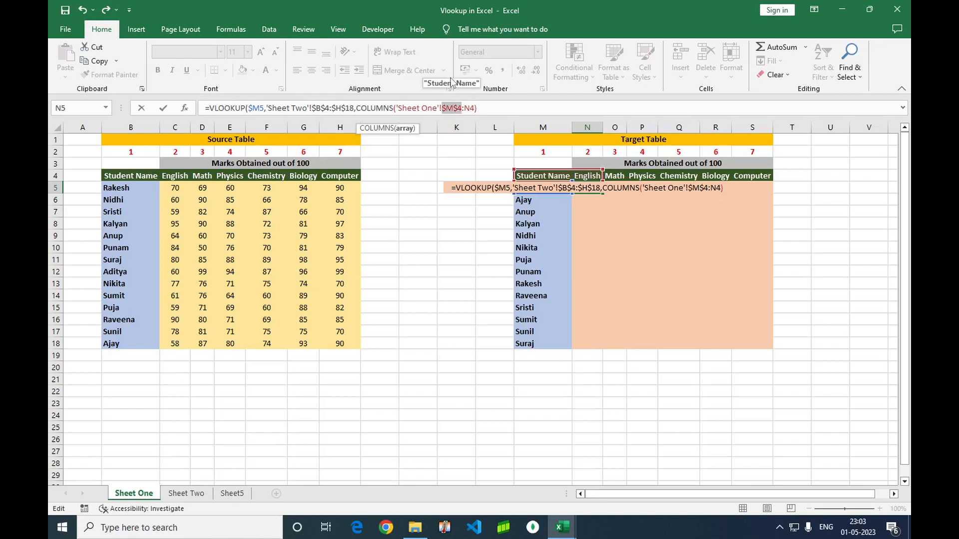
# - Complete the N5 formula with range lookup 0 and check it against the same student's English mark in C12
pyautogui.click(495, 107)
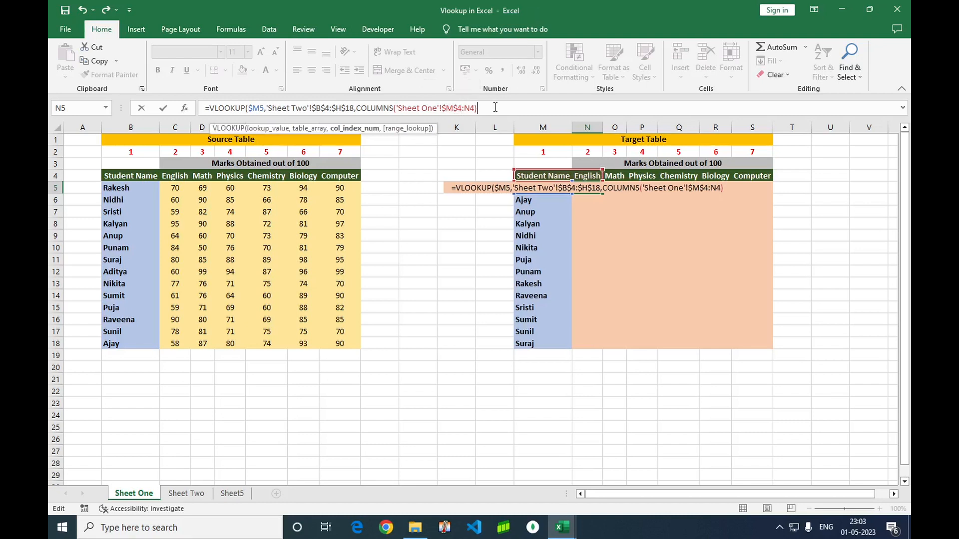
pyautogui.write(',')
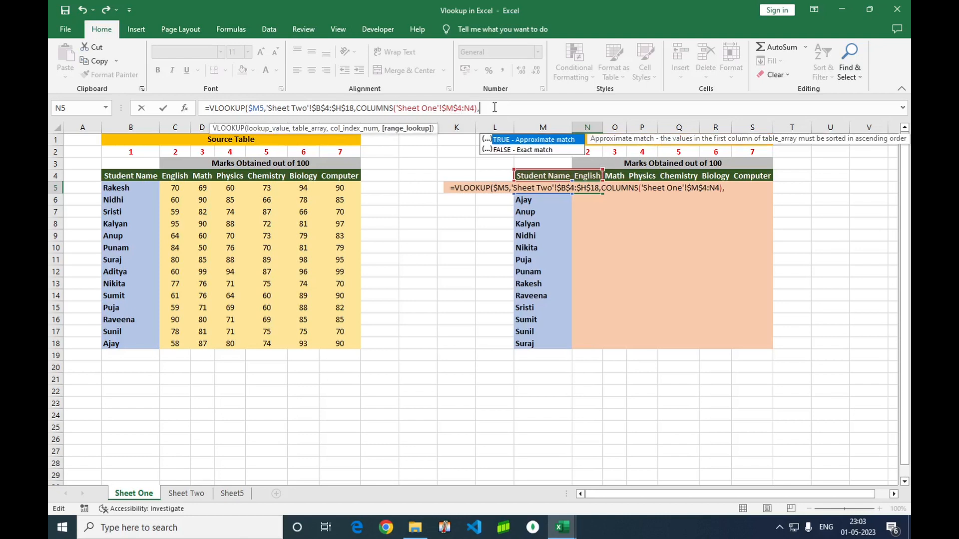
pyautogui.write('0')
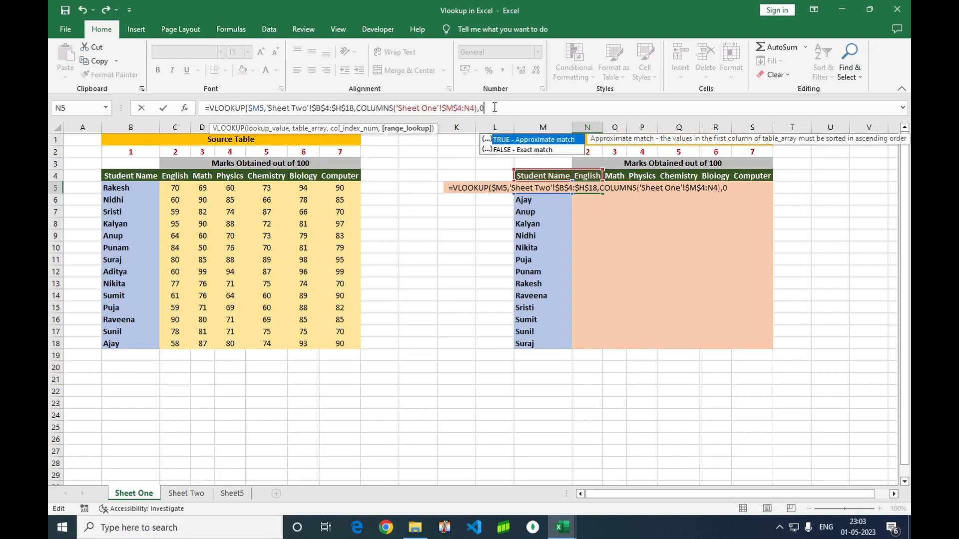
pyautogui.write(')')
pyautogui.press('Return')
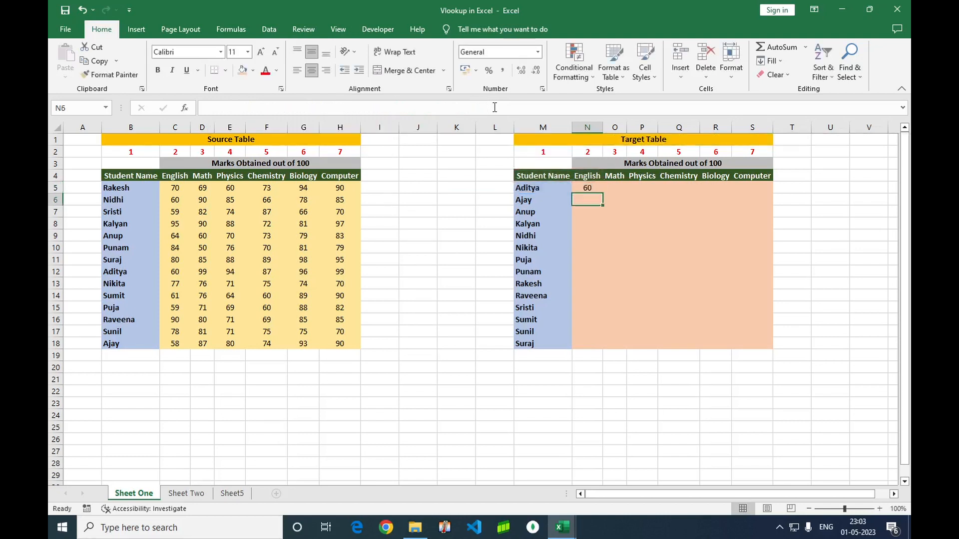
pyautogui.press('Up')
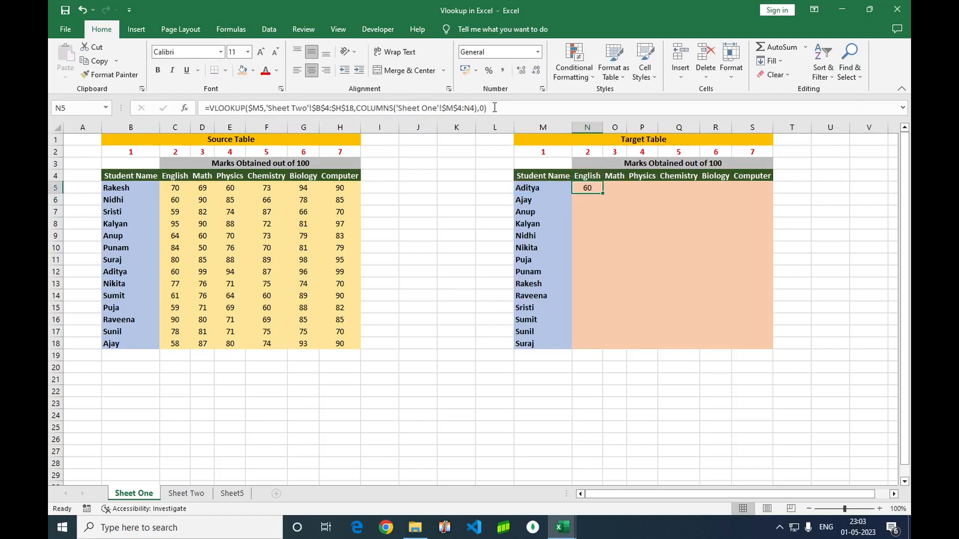
pyautogui.click(175, 273)
# - Fill the N5 formula across N5:S5 to return all six subject marks for the first student
pyautogui.click(585, 188)
pyautogui.hotkey('shift', 'Right')
pyautogui.hotkey('shift', 'Right')
pyautogui.hotkey('shift', 'Right')
pyautogui.hotkey('shift', 'Right')
pyautogui.hotkey('shift', 'Right')
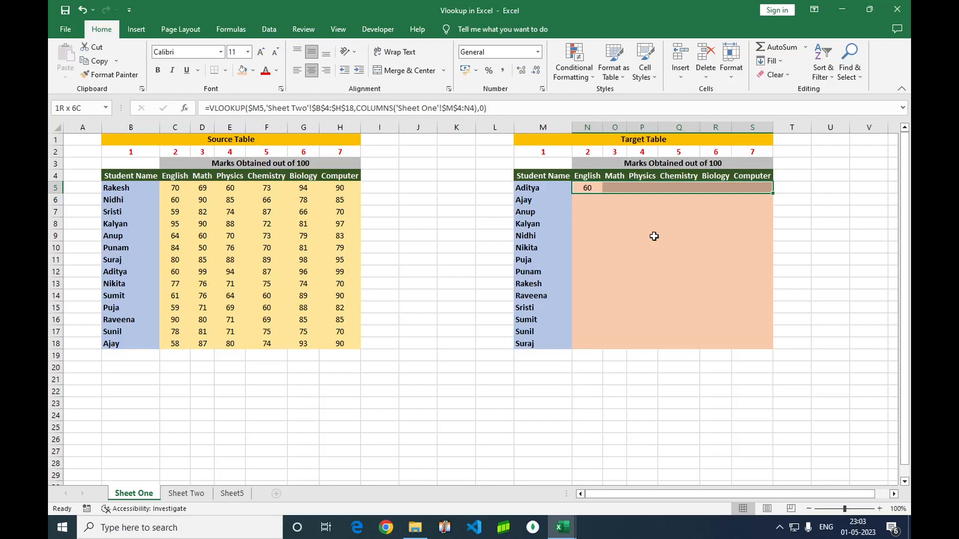
pyautogui.hotkey('ctrl', 'r')
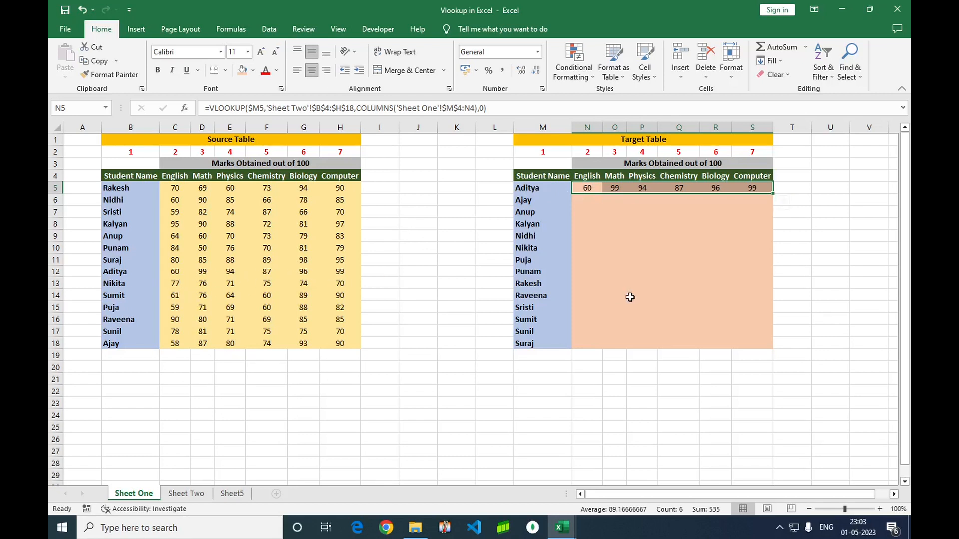
# - Fill the row 5 formulas down through N5:S18 to pull every student's marks from Sheet Two
pyautogui.hotkey('shift', 'Down')
pyautogui.hotkey('shift', 'Down')
pyautogui.hotkey('shift', 'Down')
pyautogui.hotkey('shift', 'Down')
pyautogui.hotkey('shift', 'Down')
pyautogui.hotkey('shift', 'Down')
pyautogui.hotkey('shift', 'Down')
pyautogui.hotkey('shift', 'Down')
pyautogui.hotkey('shift', 'Down')
pyautogui.hotkey('shift', 'Down')
pyautogui.hotkey('shift', 'Down')
pyautogui.hotkey('shift', 'Down')
pyautogui.hotkey('shift', 'Down')
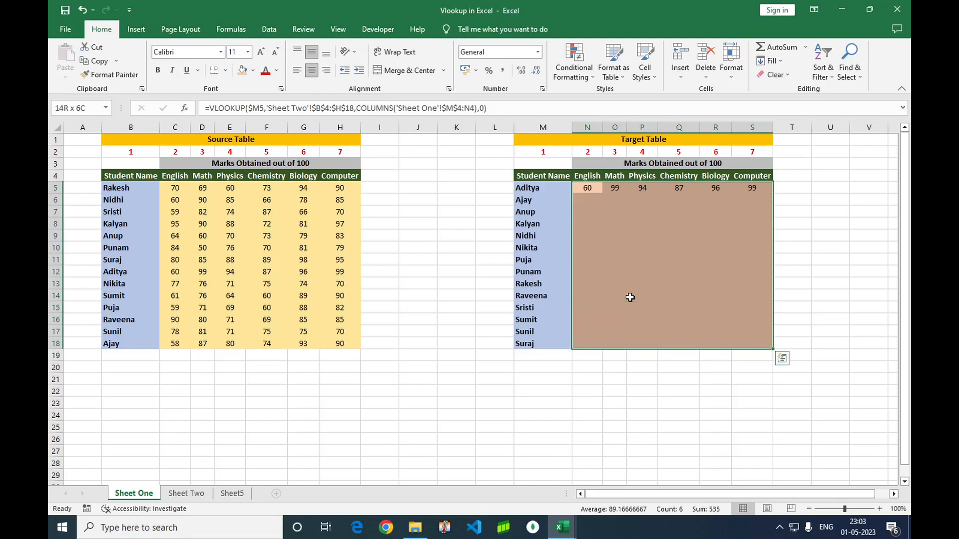
pyautogui.hotkey('ctrl', 'd')
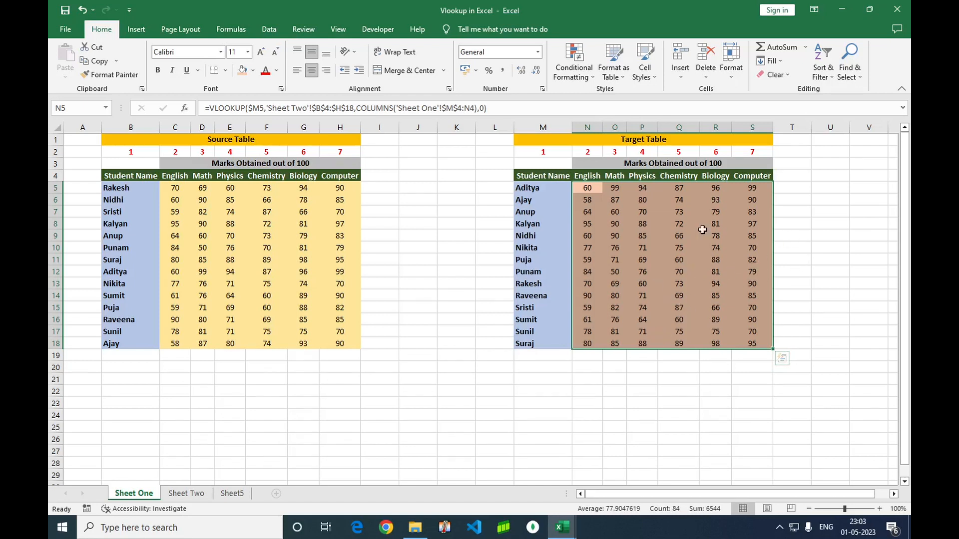
pyautogui.click(828, 241)
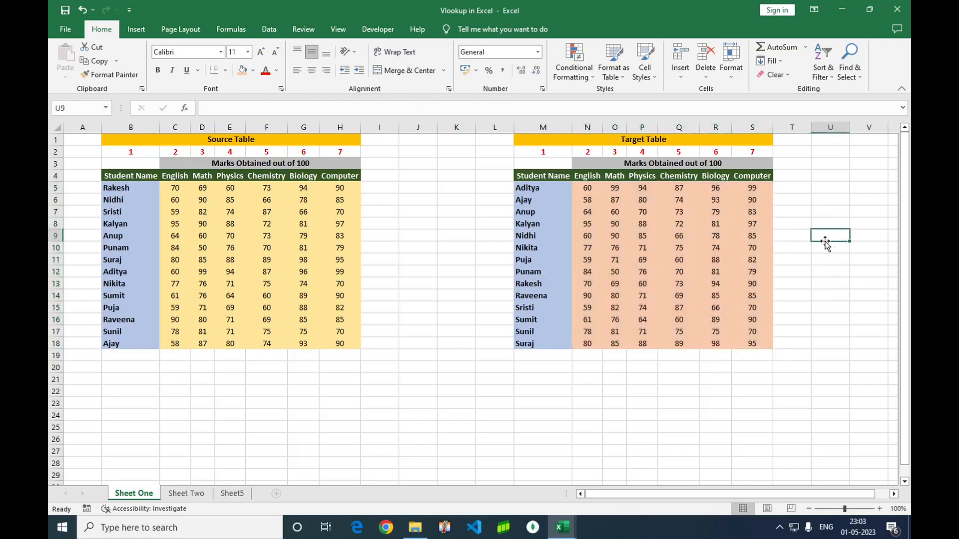
# - Clear the Sheet Two lookup results from N5:S18 in the target table and return to N5
pyautogui.click(588, 190)
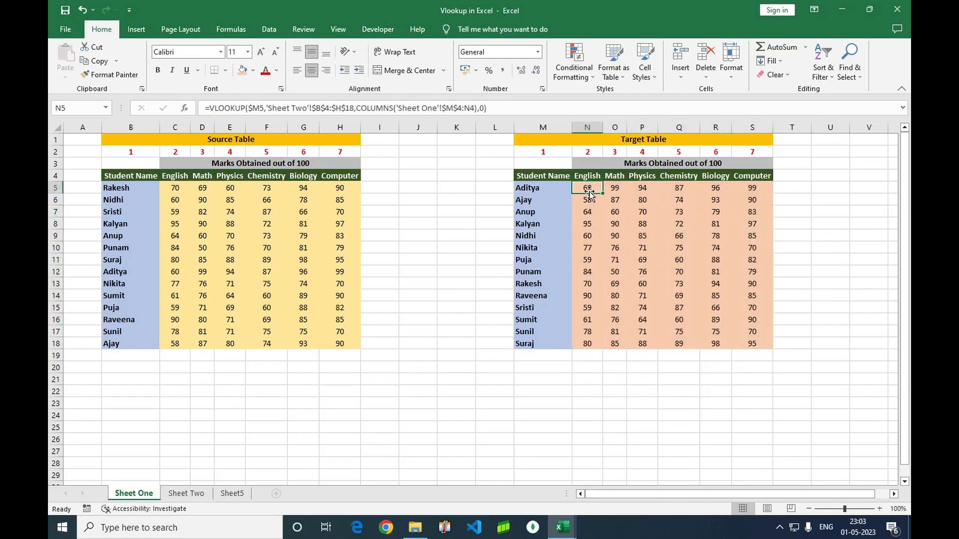
pyautogui.hotkey('shift', 'Right')
pyautogui.hotkey('shift', 'Right')
pyautogui.hotkey('shift', 'Right')
pyautogui.hotkey('shift', 'Right')
pyautogui.hotkey('shift', 'Right')
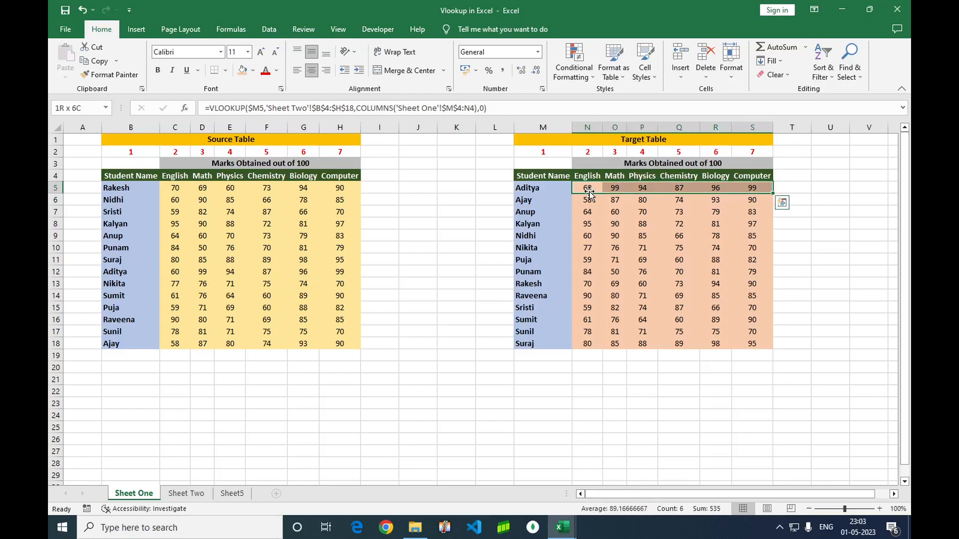
pyautogui.hotkey('ctrl', 'shift', 'Down')
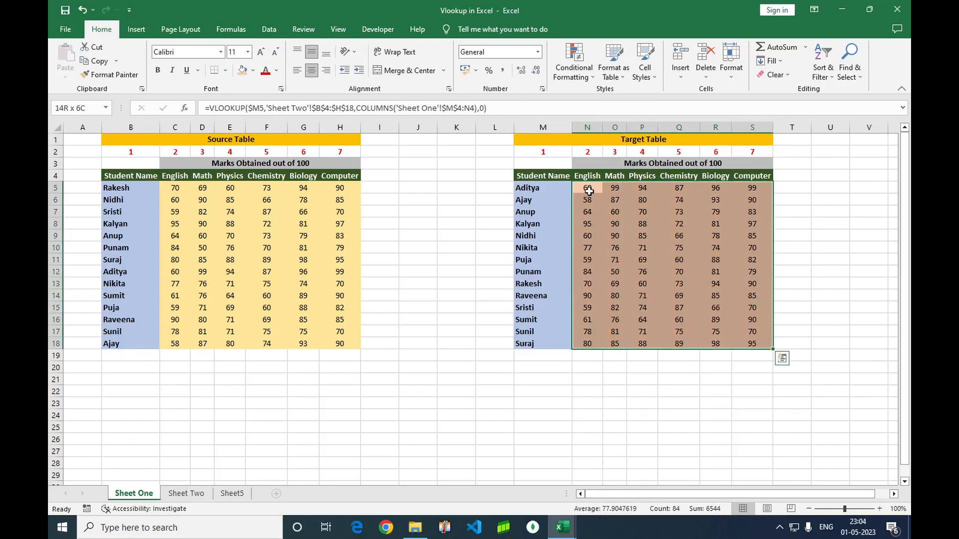
pyautogui.press('Delete')
pyautogui.click(590, 191)
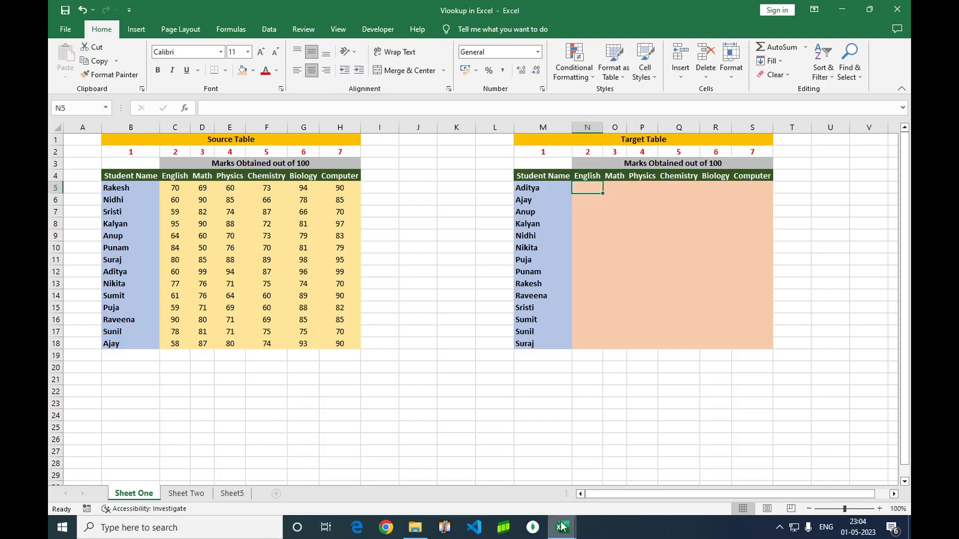
# - Look at the source table in the Vlookup in Separate Workbook file, then return to the Vlookup in Excel workbook
pyautogui.moveTo(561, 531)
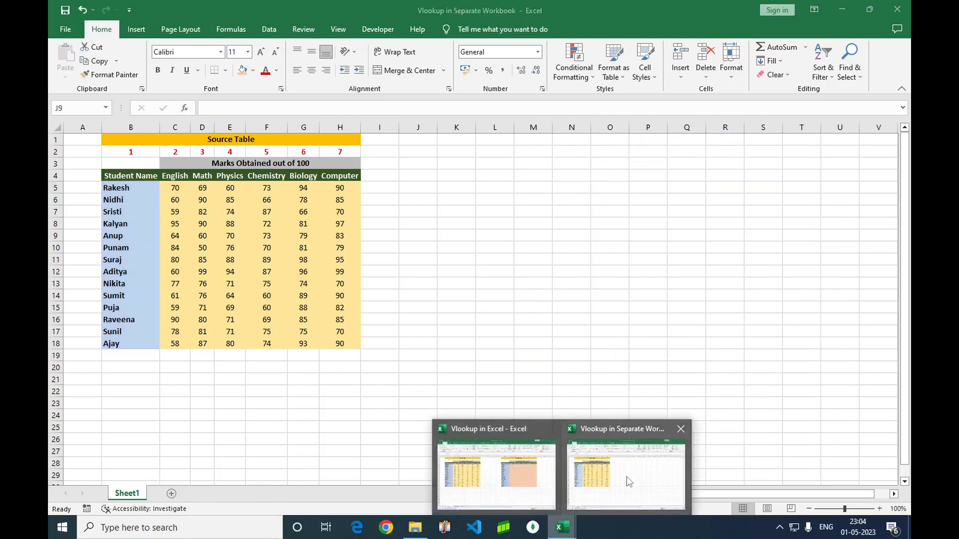
pyautogui.click(627, 477)
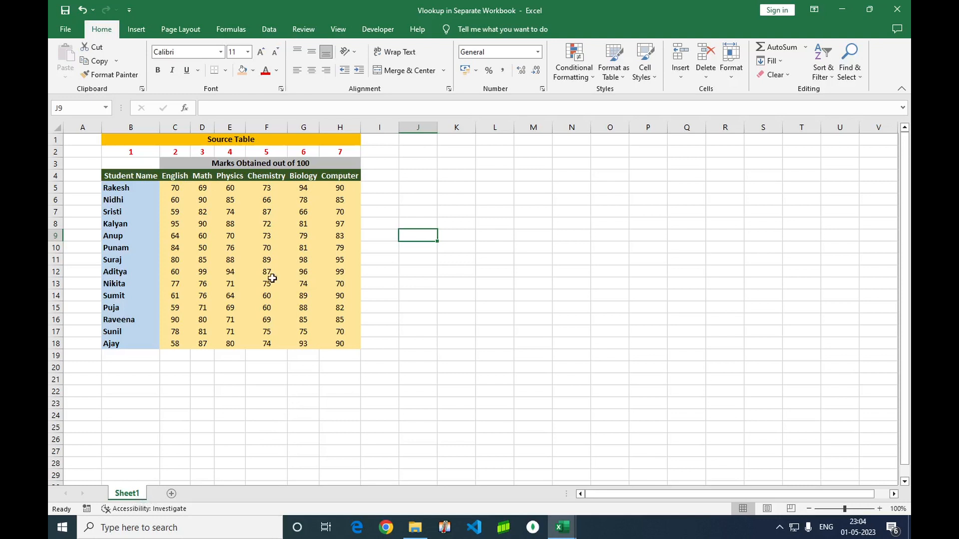
pyautogui.click(202, 143)
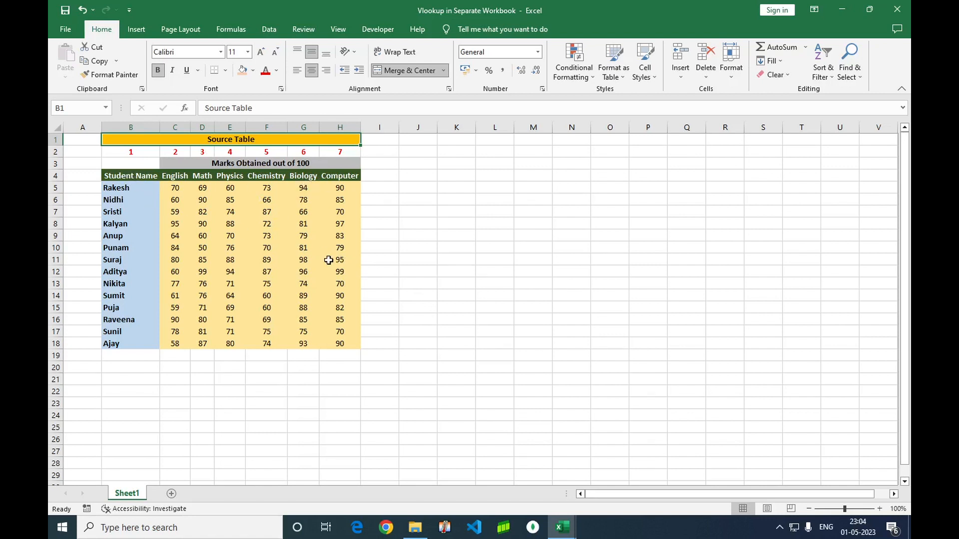
pyautogui.hotkey('alt', 'Tab')
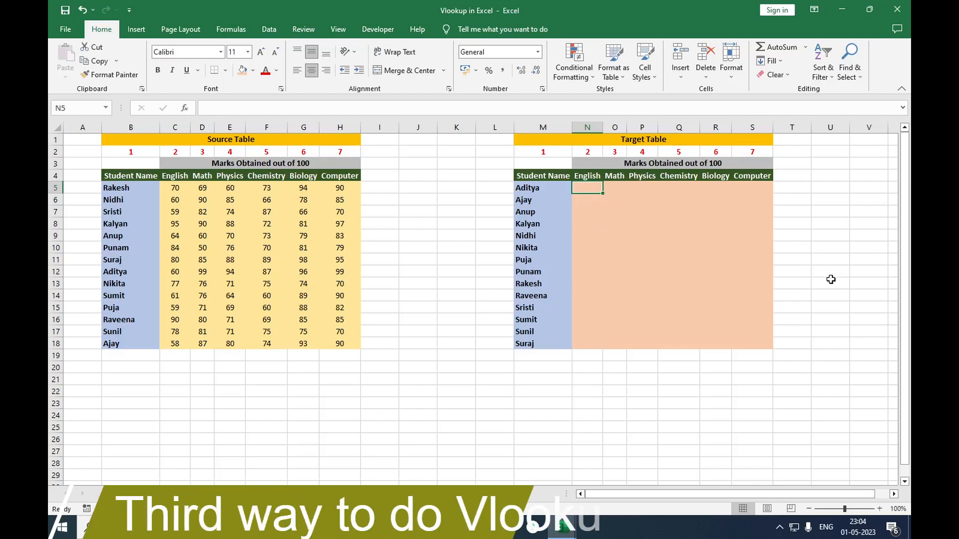
# - Start a VLOOKUP formula in N5 with the column-locked student name cell $M5 as the lookup value
pyautogui.write('=vloo')
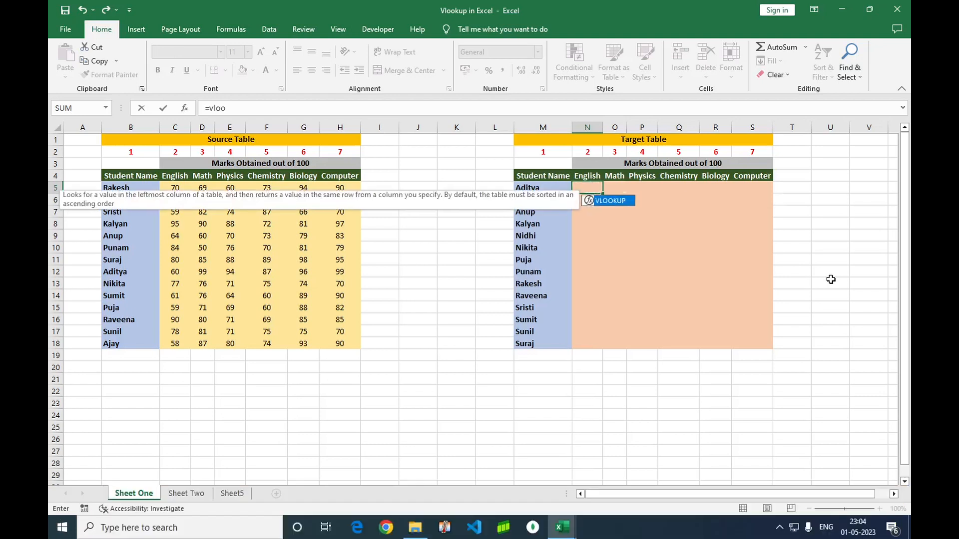
pyautogui.press('Tab')
pyautogui.click(526, 188)
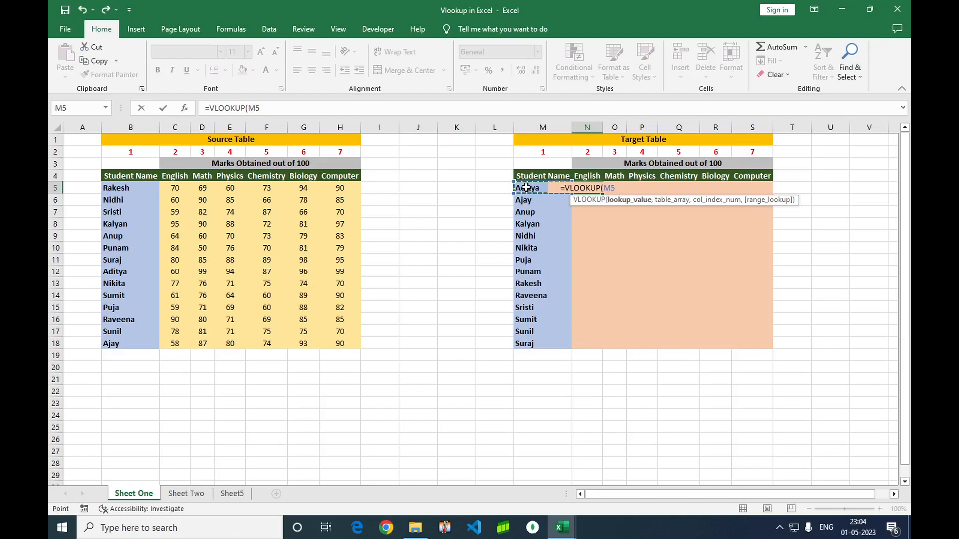
pyautogui.press('F4')
pyautogui.press('F4')
pyautogui.press('F4')
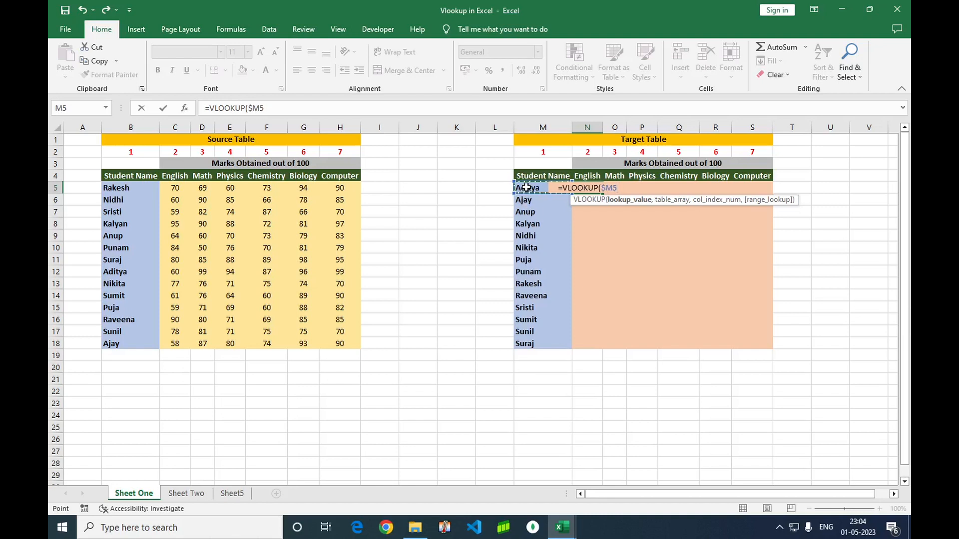
pyautogui.write(',')
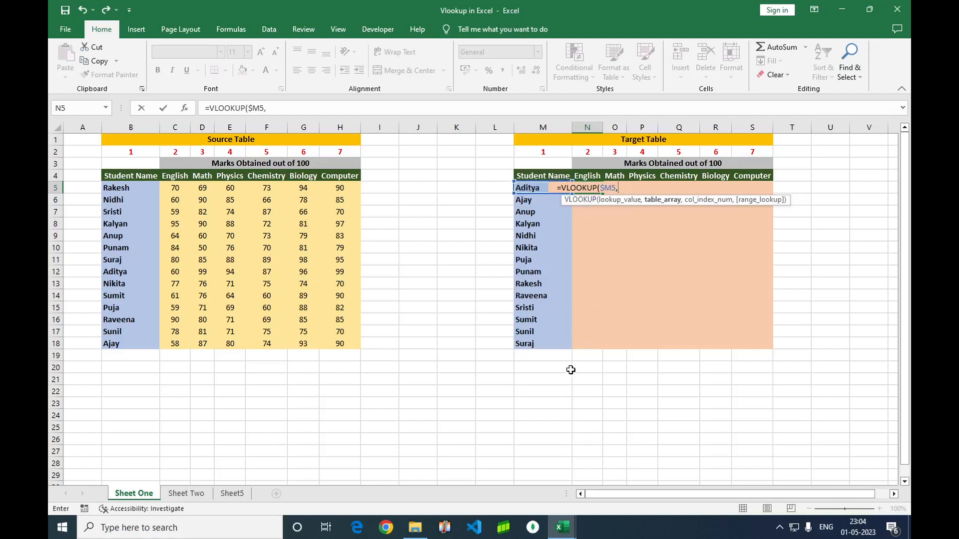
# - Set the VLOOKUP table array to $B$4:$H$18 on Sheet1 of the Vlookup in Separate Workbook file
pyautogui.moveTo(562, 528)
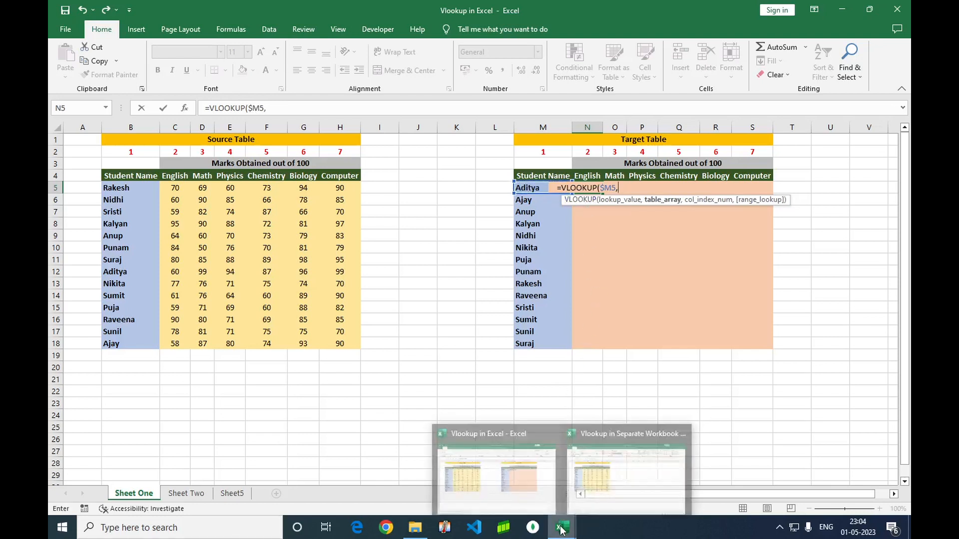
pyautogui.click(609, 481)
pyautogui.click(136, 178)
pyautogui.hotkey('shift', 'Right')
pyautogui.press('End')
pyautogui.hotkey('shift', 'Down')
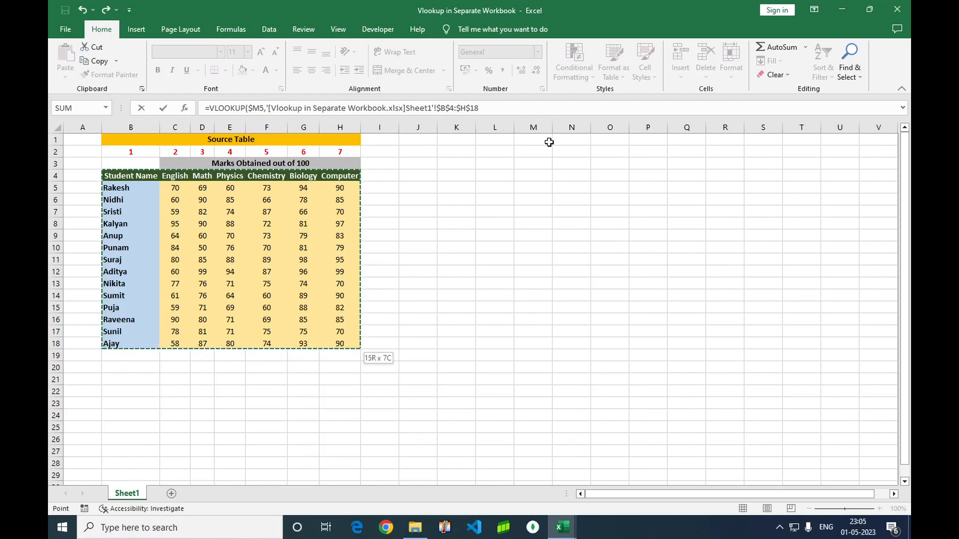
pyautogui.write(',')
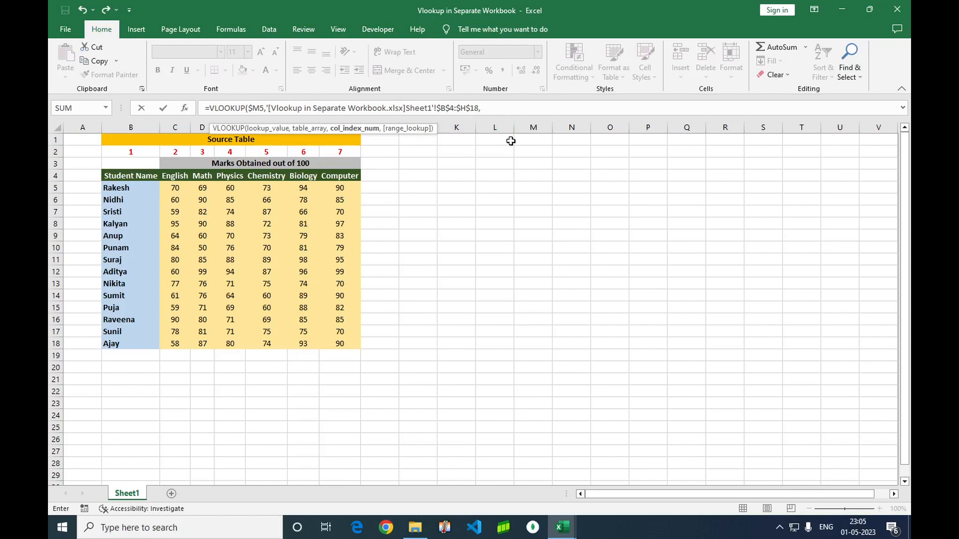
# - Add COLUMNS(M4:N4) from the Vlookup in Excel workbook as the column index, with 0 for exact match, and close the formula
pyautogui.write('colu')
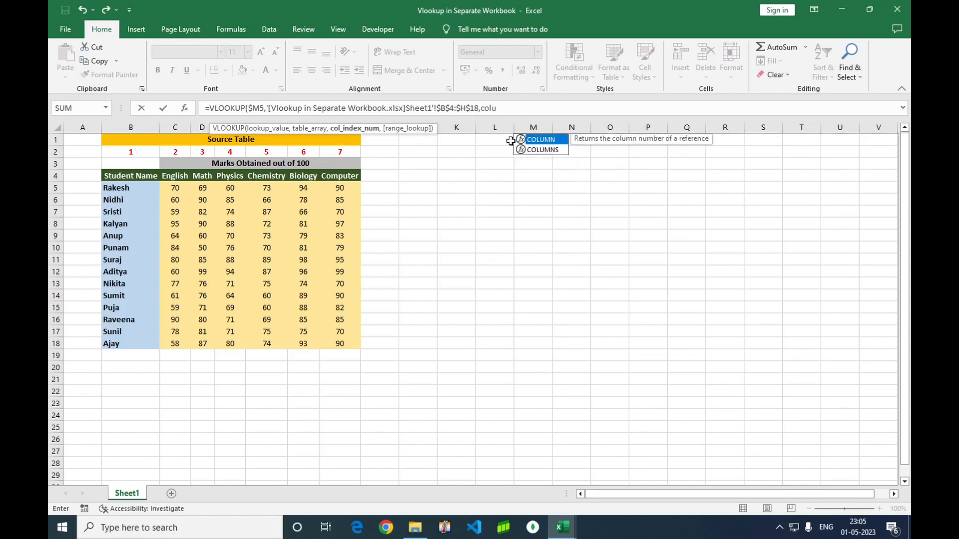
pyautogui.press('Down')
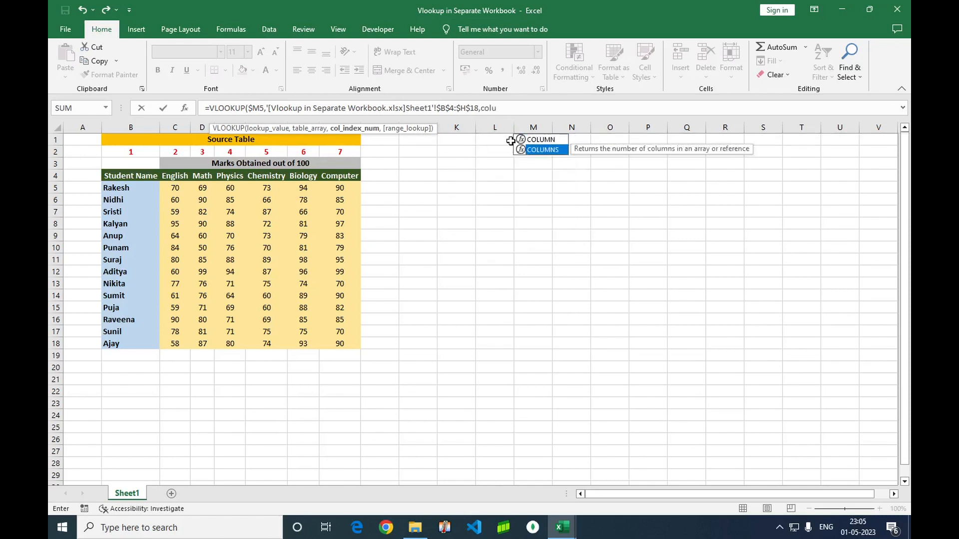
pyautogui.press('Tab')
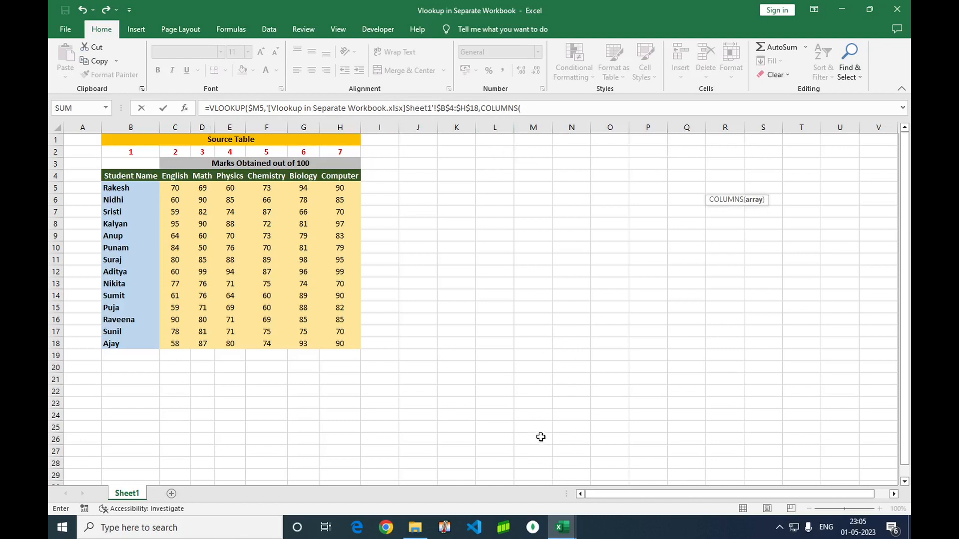
pyautogui.moveTo(560, 529)
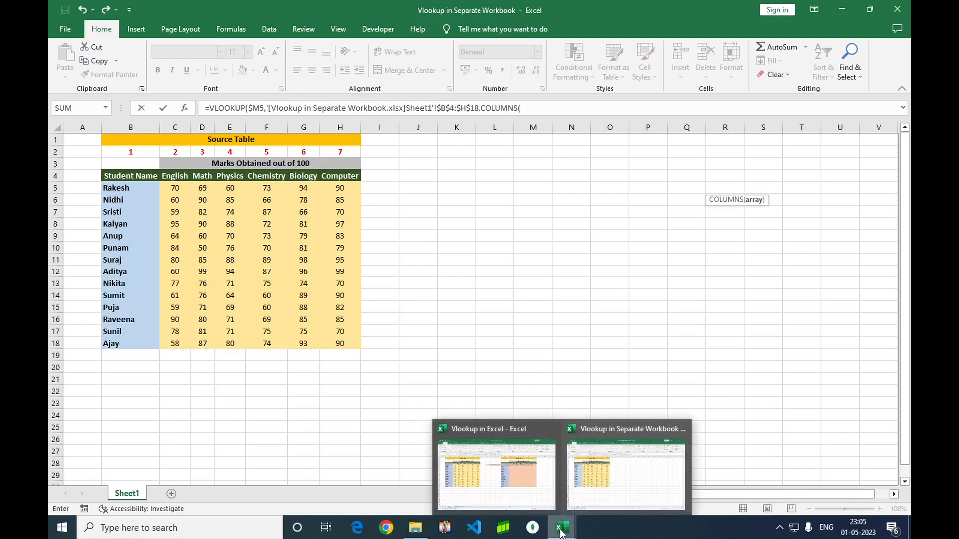
pyautogui.click(520, 486)
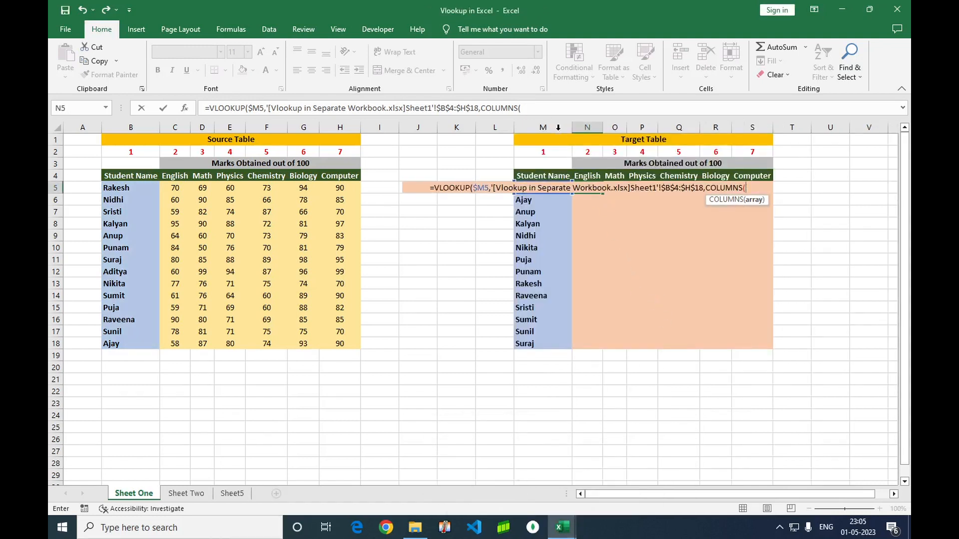
pyautogui.click(554, 176)
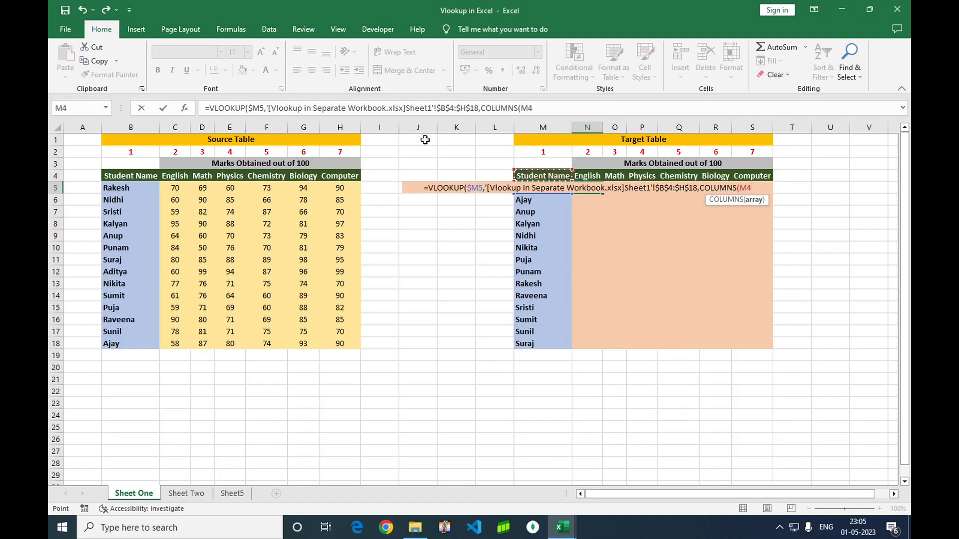
pyautogui.hotkey('shift', 'Right')
pyautogui.write(')')
pyautogui.write(',')
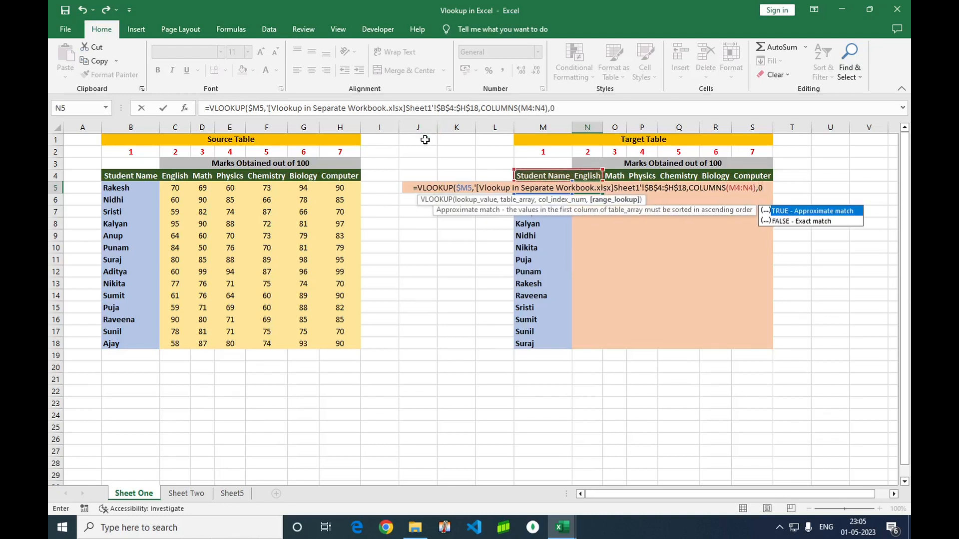
pyautogui.write('0)')
# - Make the M4 reference inside COLUMNS absolute as $M$4 and enter the formula in N5
pyautogui.click(525, 108)
pyautogui.hotkey('shift', 'Right')
pyautogui.hotkey('shift', 'Right')
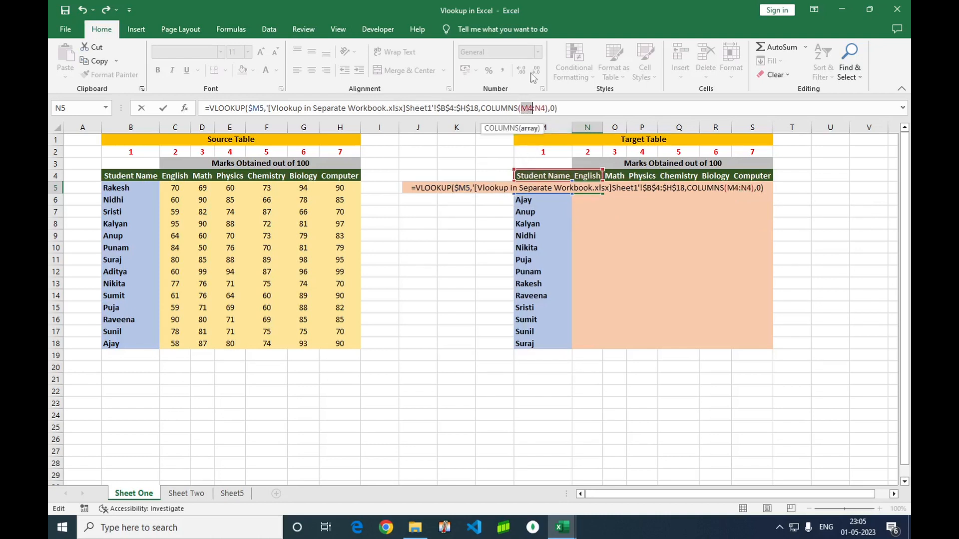
pyautogui.press('F4')
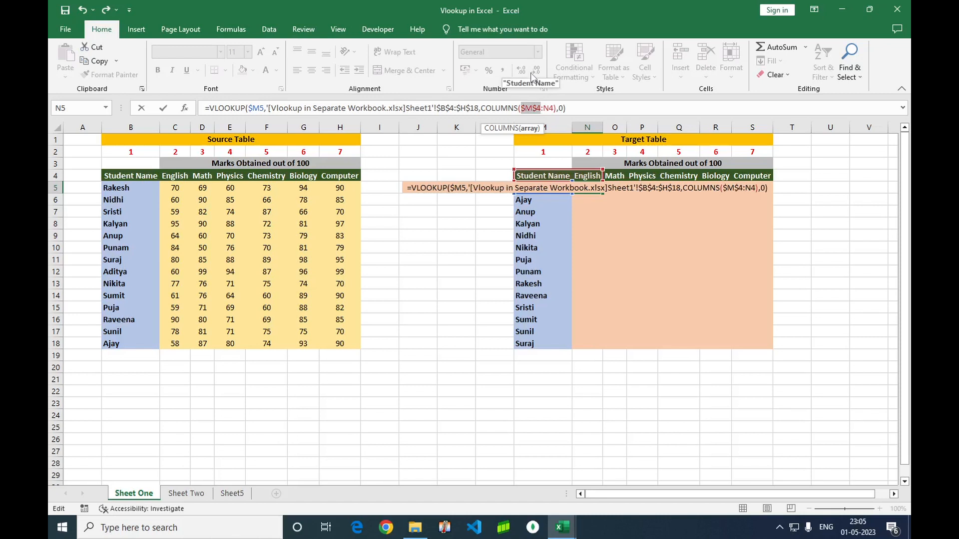
pyautogui.hotkey('ctrl', 'Return')
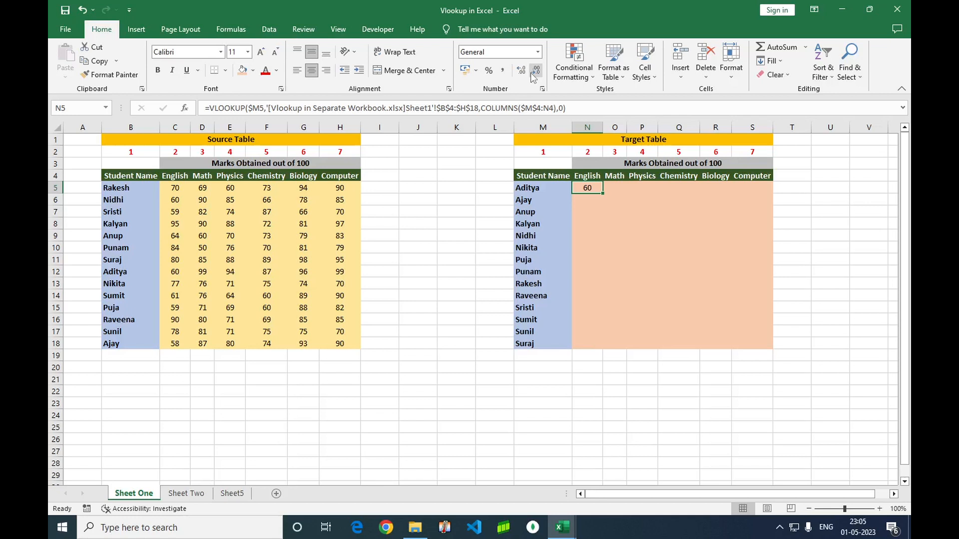
# - Fill the separate-workbook lookup formula from N5 across to S5 for all six subjects
pyautogui.hotkey('shift', 'Right')
pyautogui.hotkey('shift', 'Right')
pyautogui.hotkey('shift', 'Right')
pyautogui.hotkey('shift', 'Right')
pyautogui.hotkey('shift', 'Right')
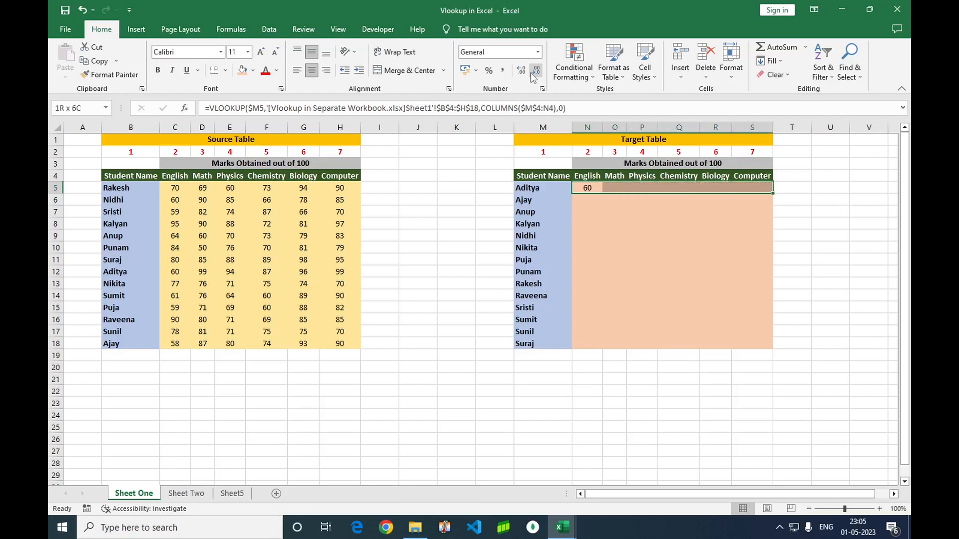
pyautogui.hotkey('ctrl', 'r')
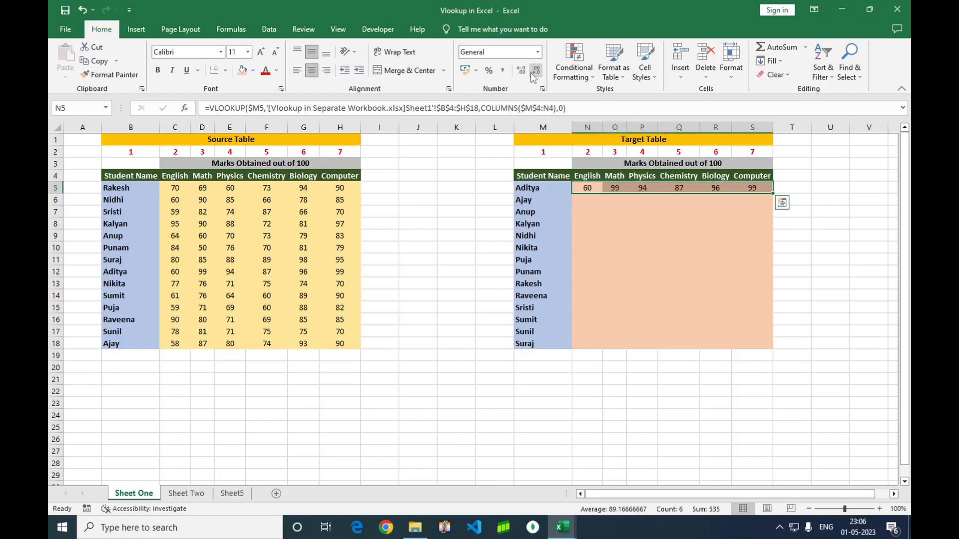
# - Fill the row 5 formulas down through N5:S18 to pull every student's marks from the separate workbook, then deselect the range
pyautogui.hotkey('shift', 'Down')
pyautogui.hotkey('shift', 'Down')
pyautogui.hotkey('shift', 'Down')
pyautogui.hotkey('shift', 'Down')
pyautogui.hotkey('shift', 'Down')
pyautogui.hotkey('shift', 'Down')
pyautogui.hotkey('shift', 'Down')
pyautogui.hotkey('shift', 'Down')
pyautogui.hotkey('shift', 'Down')
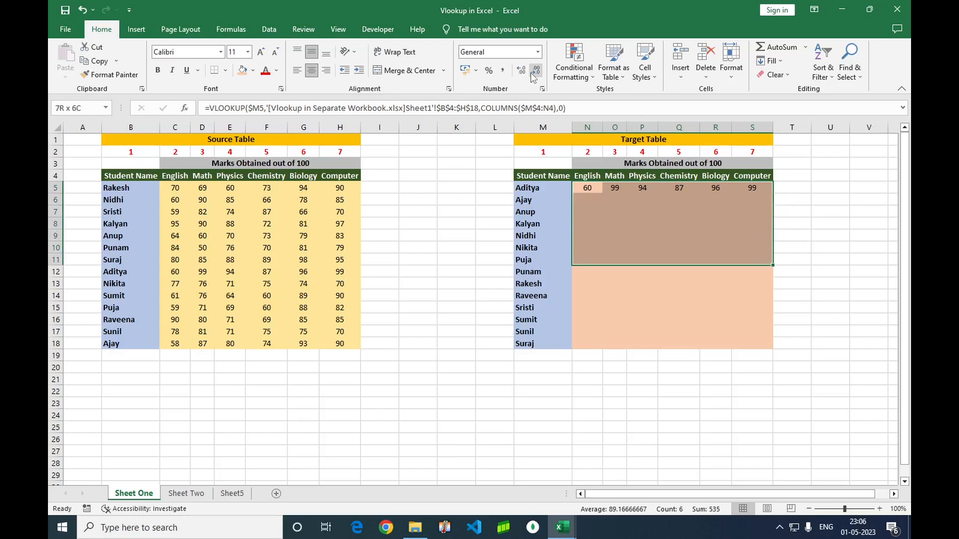
pyautogui.hotkey('shift', 'Down')
pyautogui.hotkey('shift', 'Down')
pyautogui.hotkey('shift', 'Down')
pyautogui.hotkey('shift', 'Down')
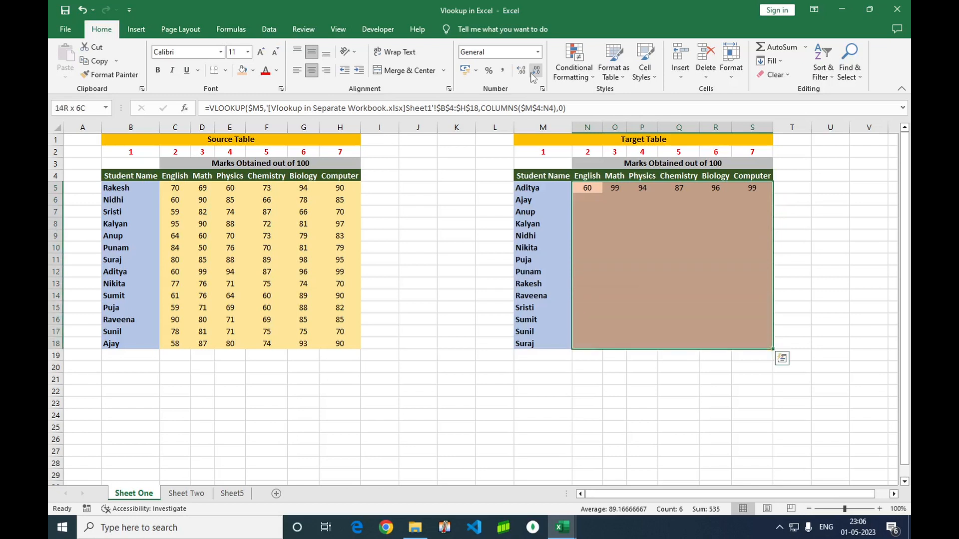
pyautogui.hotkey('ctrl', 'd')
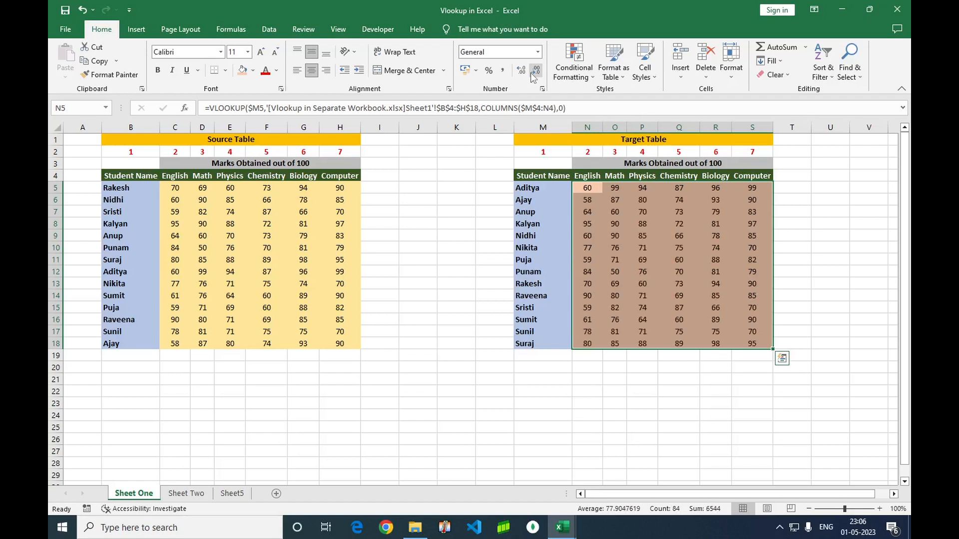
pyautogui.click(810, 235)
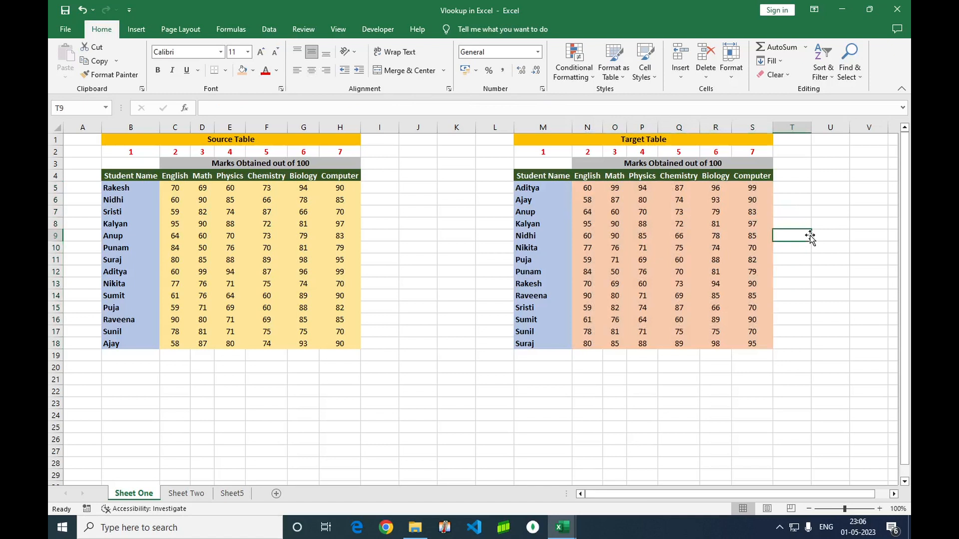